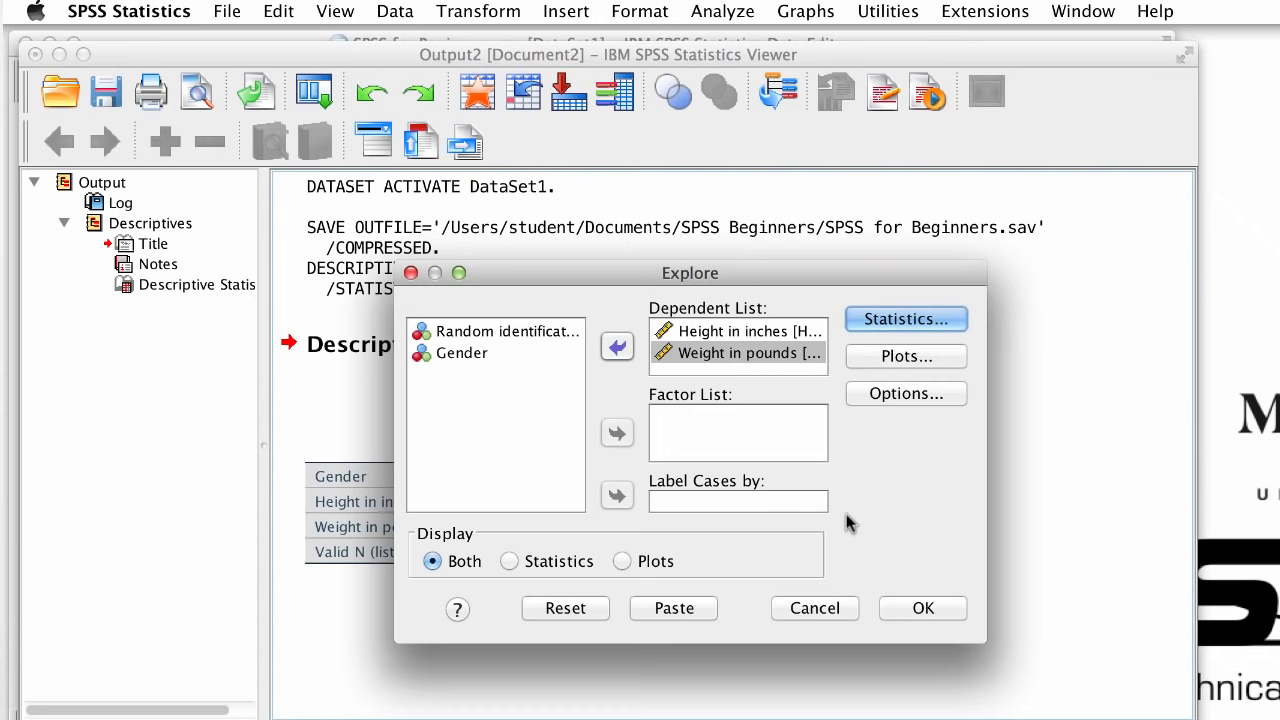
# - Add histograms to the Explore plots and run the analysis for height and weight
pyautogui.click(912, 360)
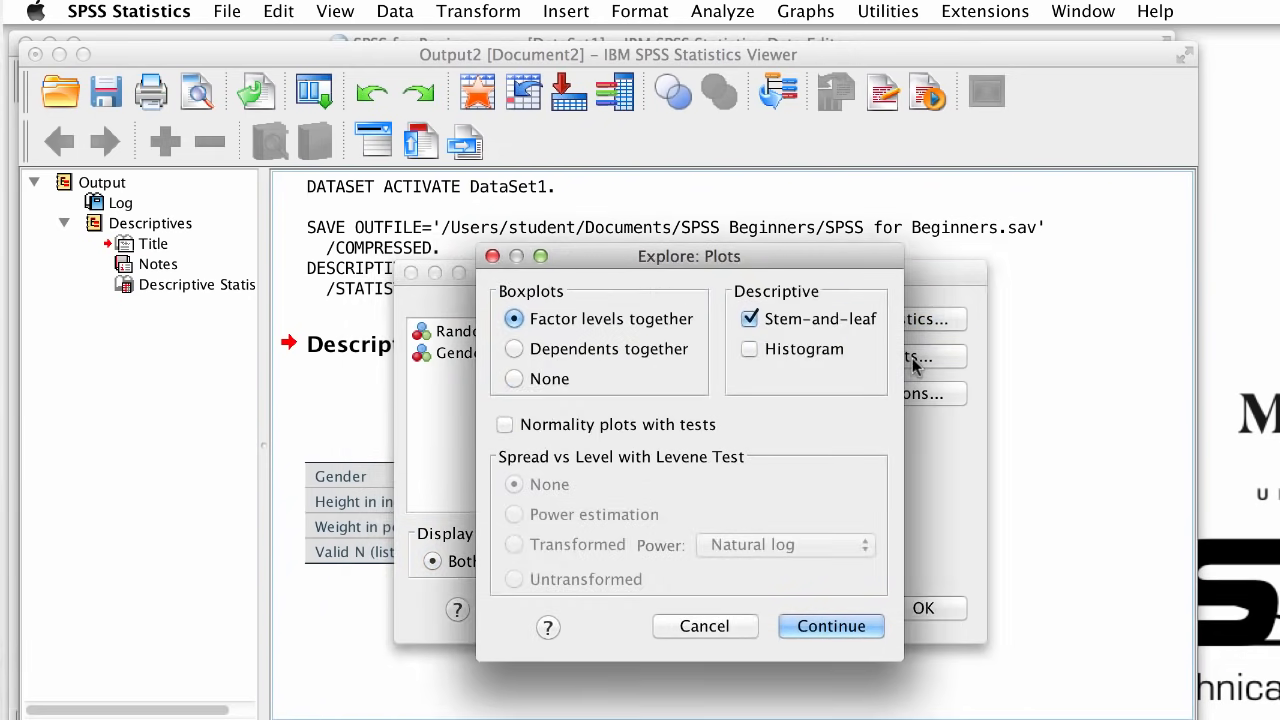
pyautogui.click(805, 349)
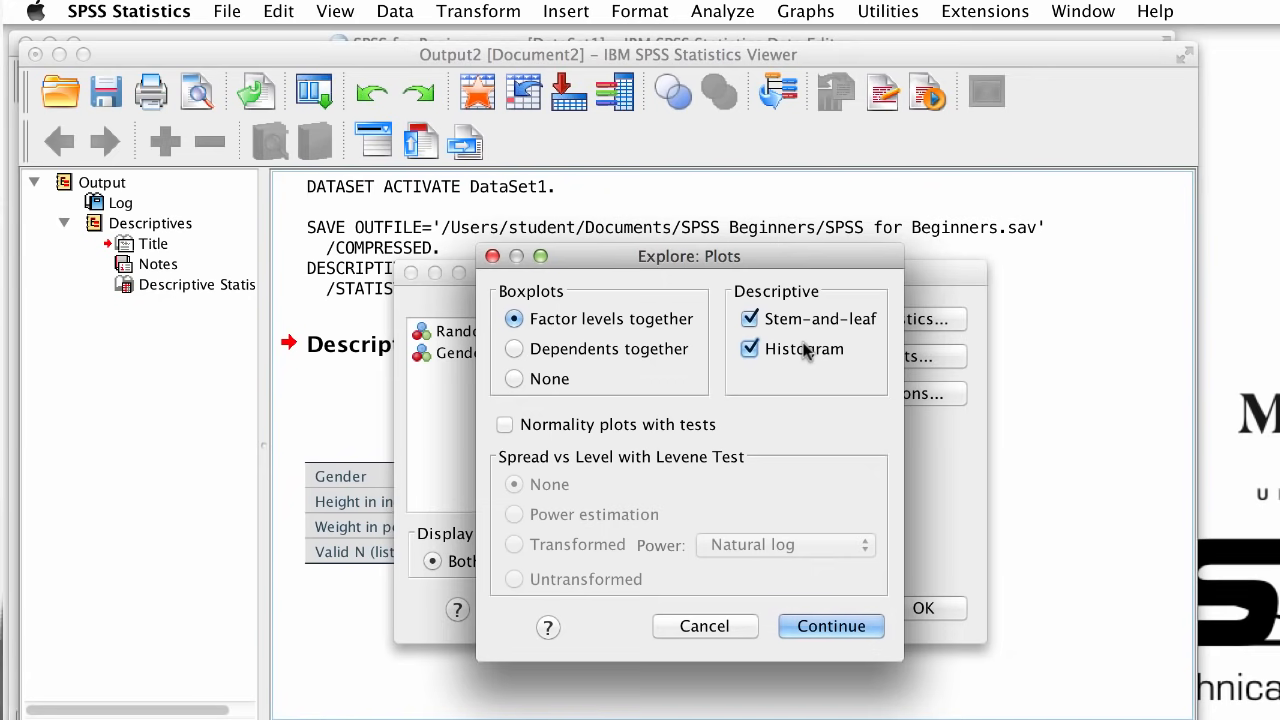
pyautogui.click(822, 625)
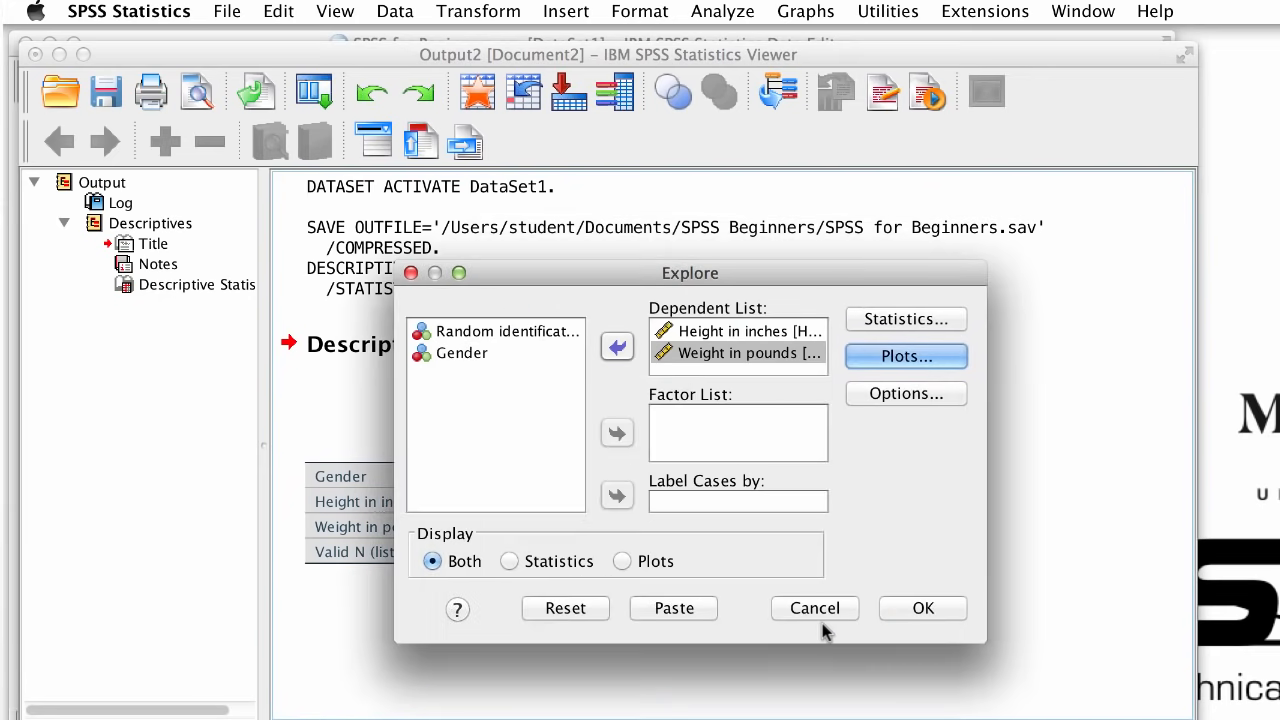
pyautogui.click(922, 609)
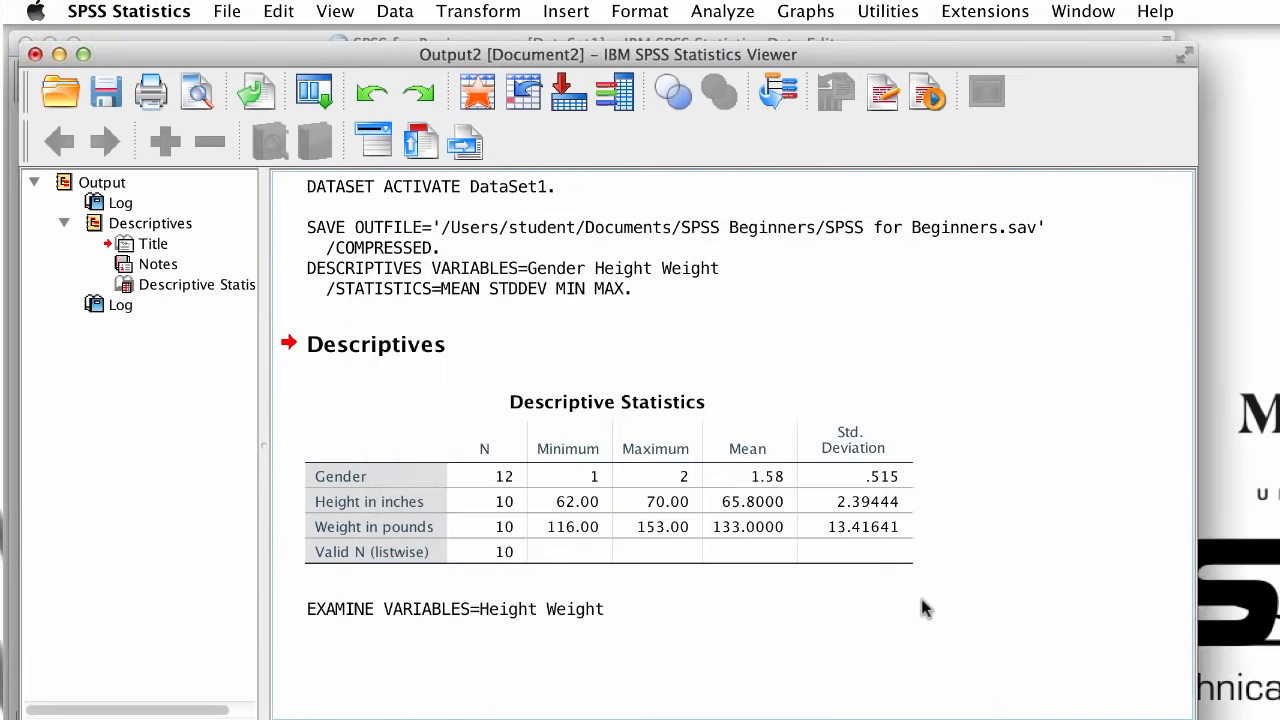
# - Examine the Explore output tables for height and weight, from the case processing summary through descriptives, percentiles and extreme values
pyautogui.scroll(-5, 925, 609)
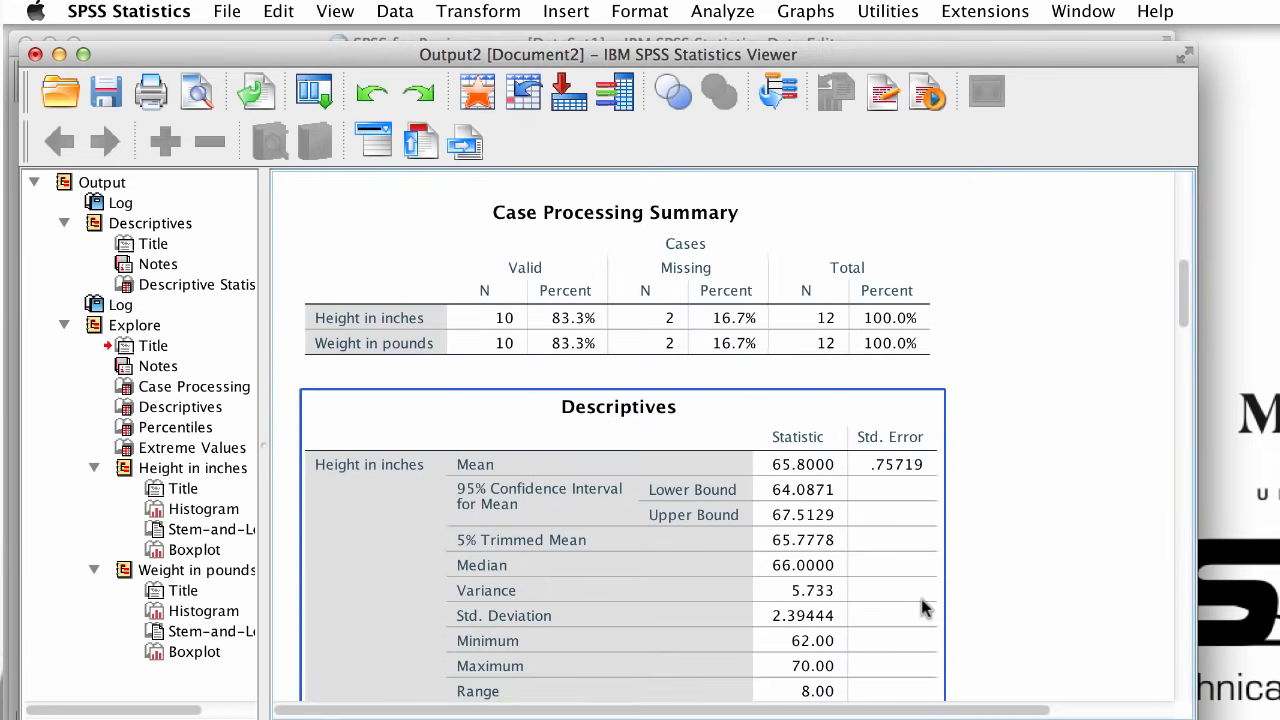
pyautogui.scroll(-6, 922, 606)
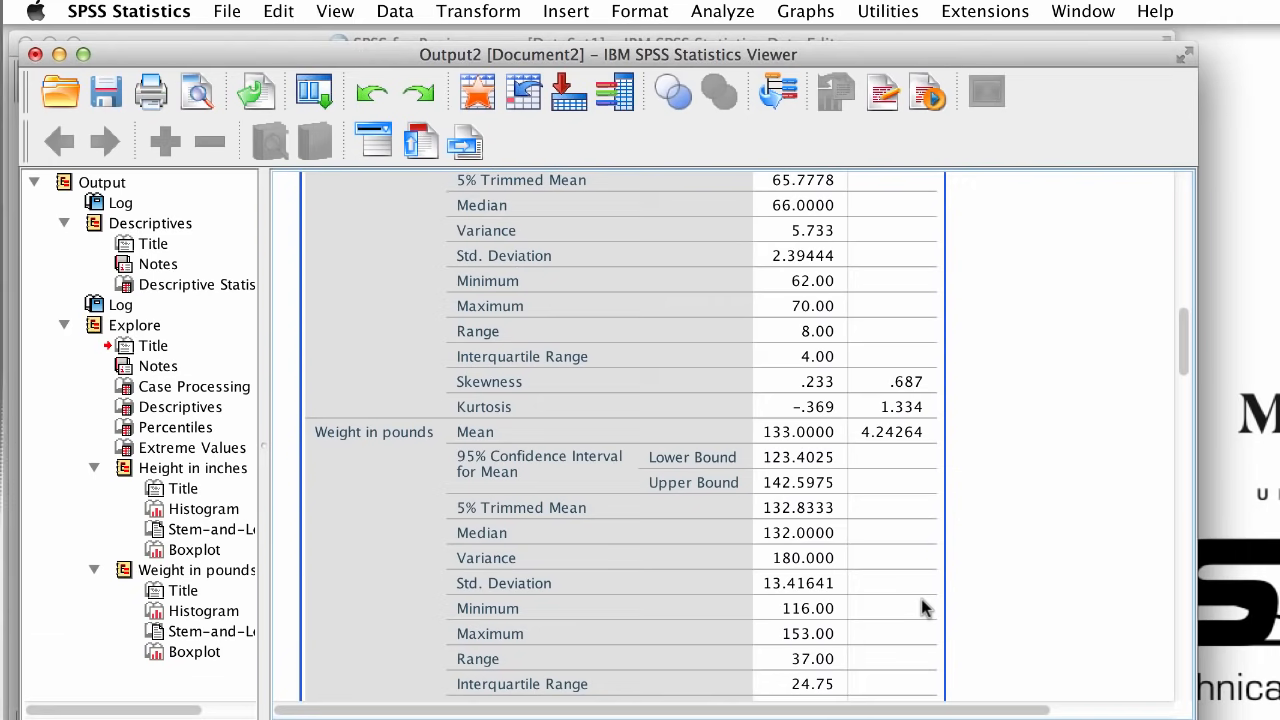
pyautogui.scroll(-4, 921, 606)
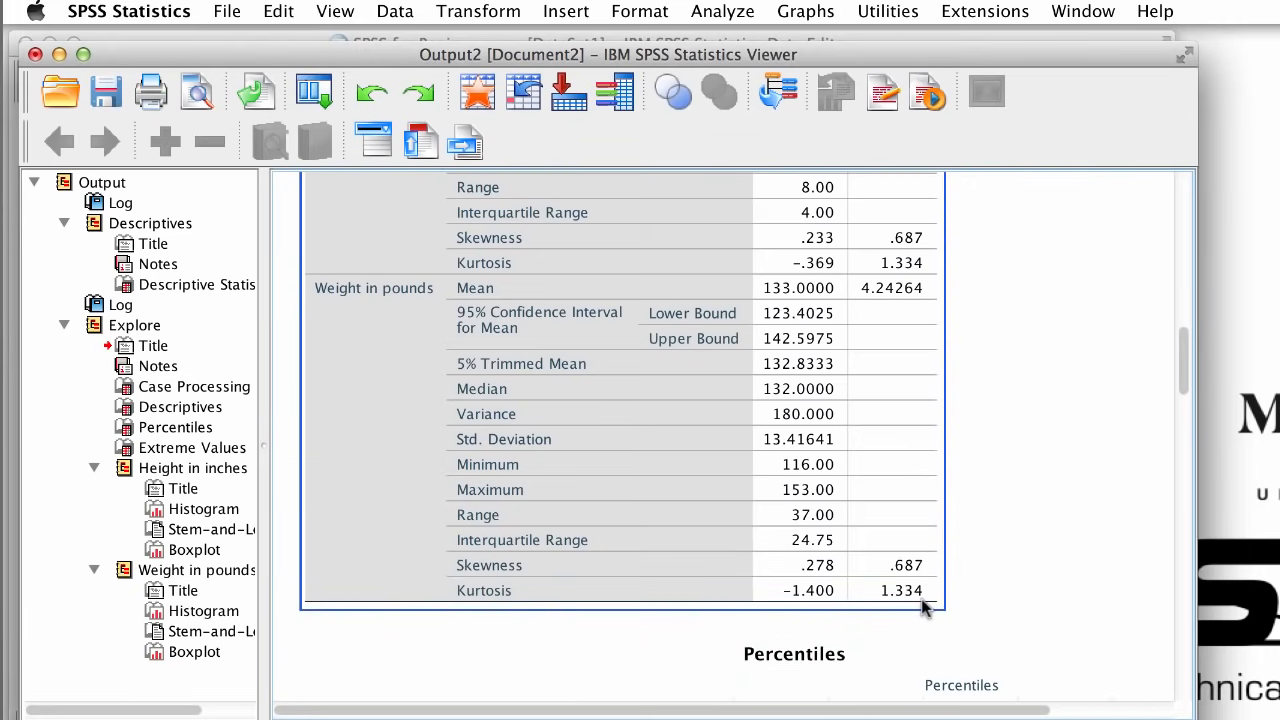
pyautogui.scroll(-6, 925, 609)
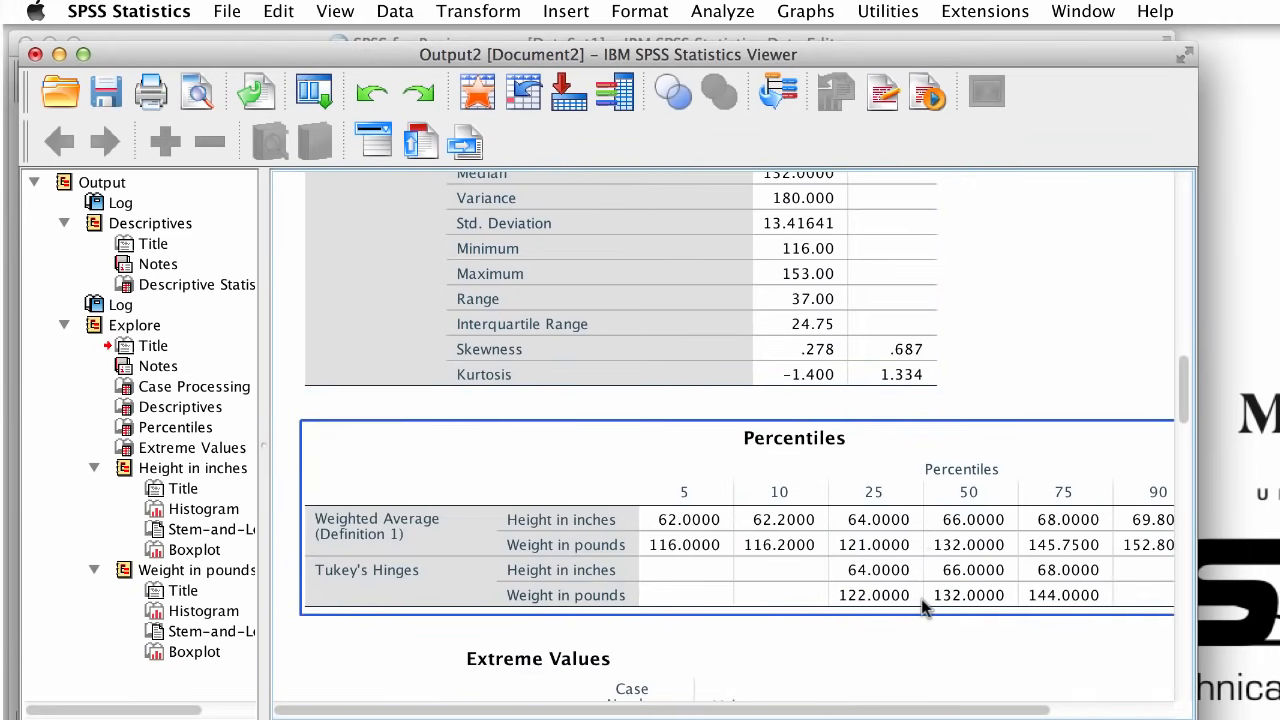
pyautogui.scroll(-9, 922, 606)
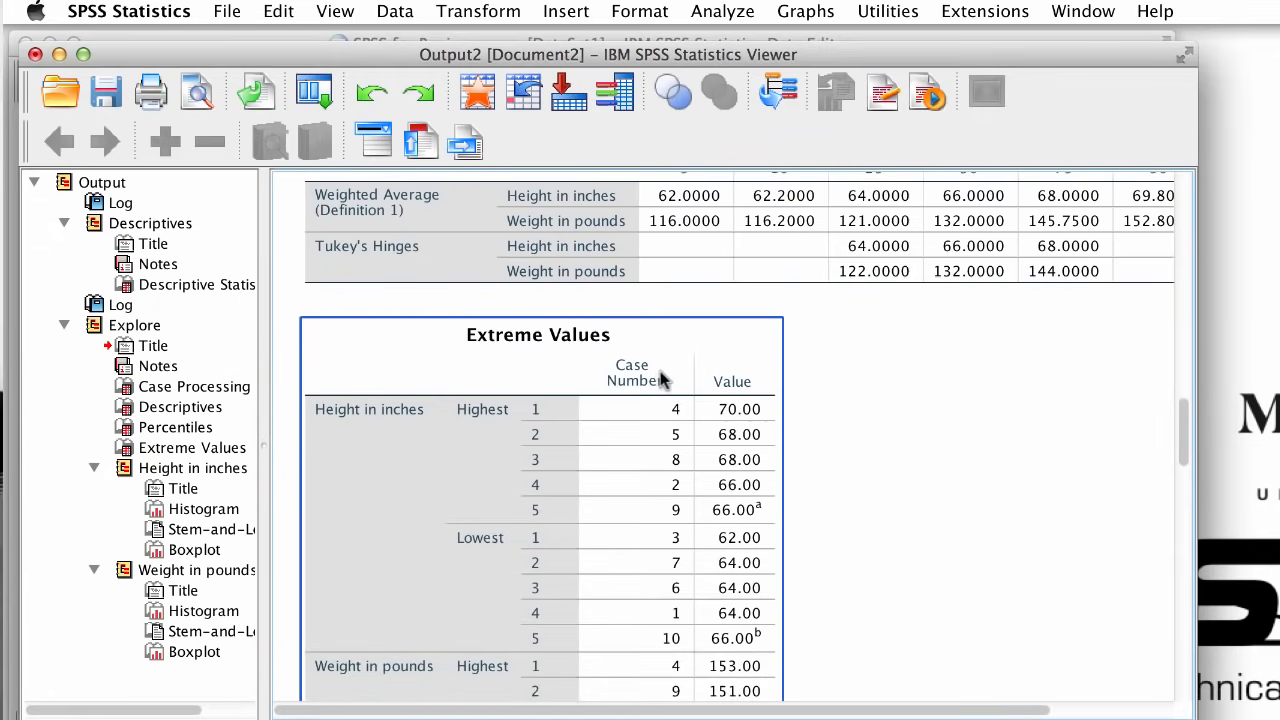
pyautogui.scroll(-1, 875, 497)
pyautogui.scroll(-20, 875, 497)
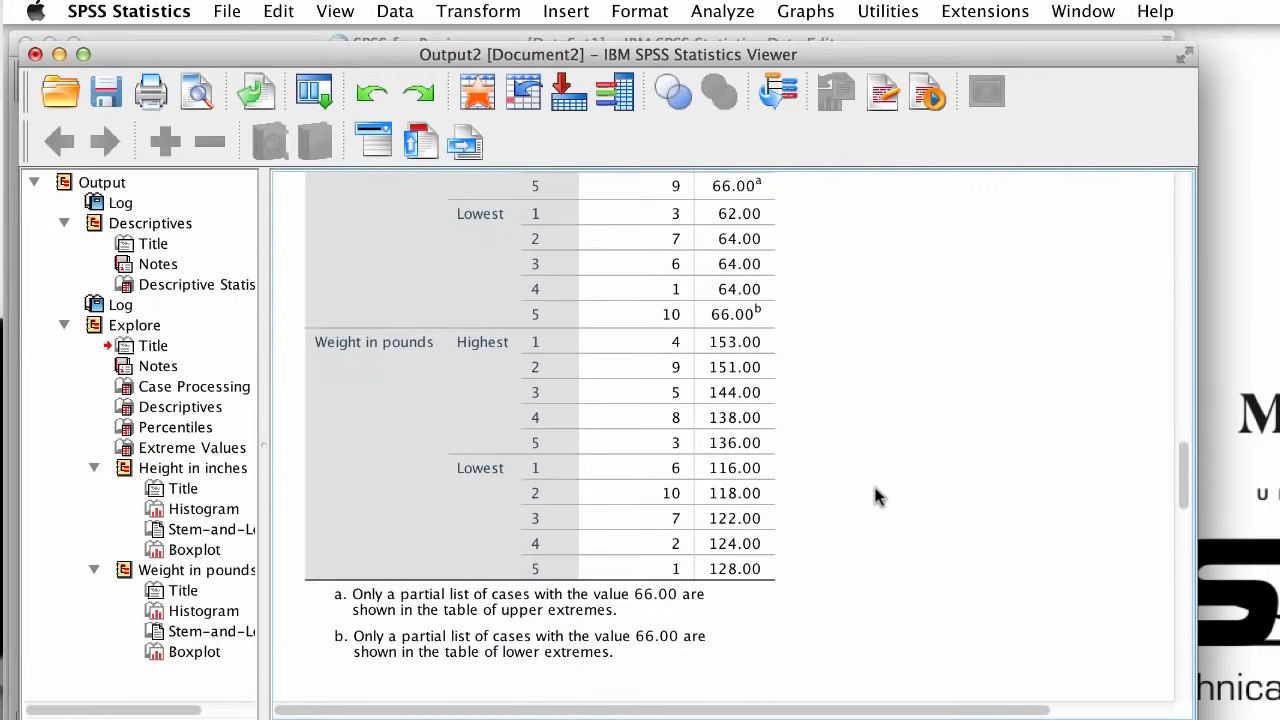
# - Examine the histograms, stem-and-leaf plots and boxplots for height in inches and weight in pounds
pyautogui.scroll(-9, 875, 497)
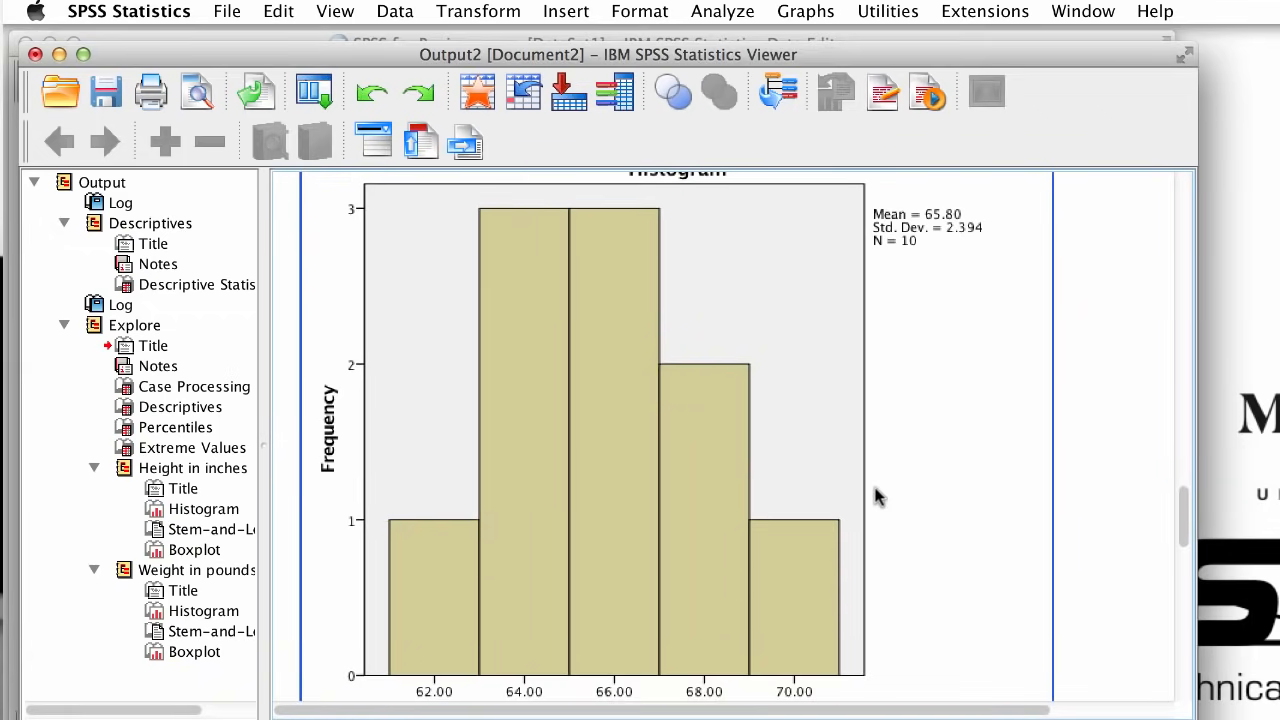
pyautogui.scroll(-5, 875, 497)
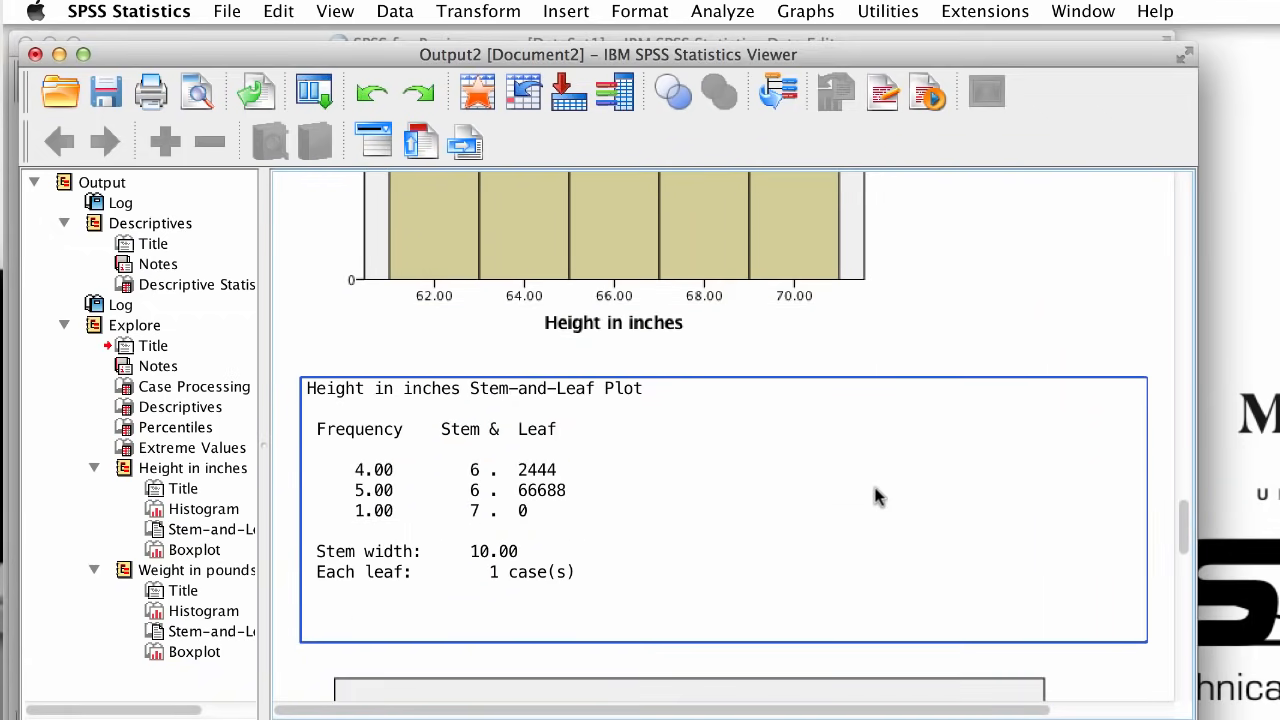
pyautogui.scroll(-13, 875, 497)
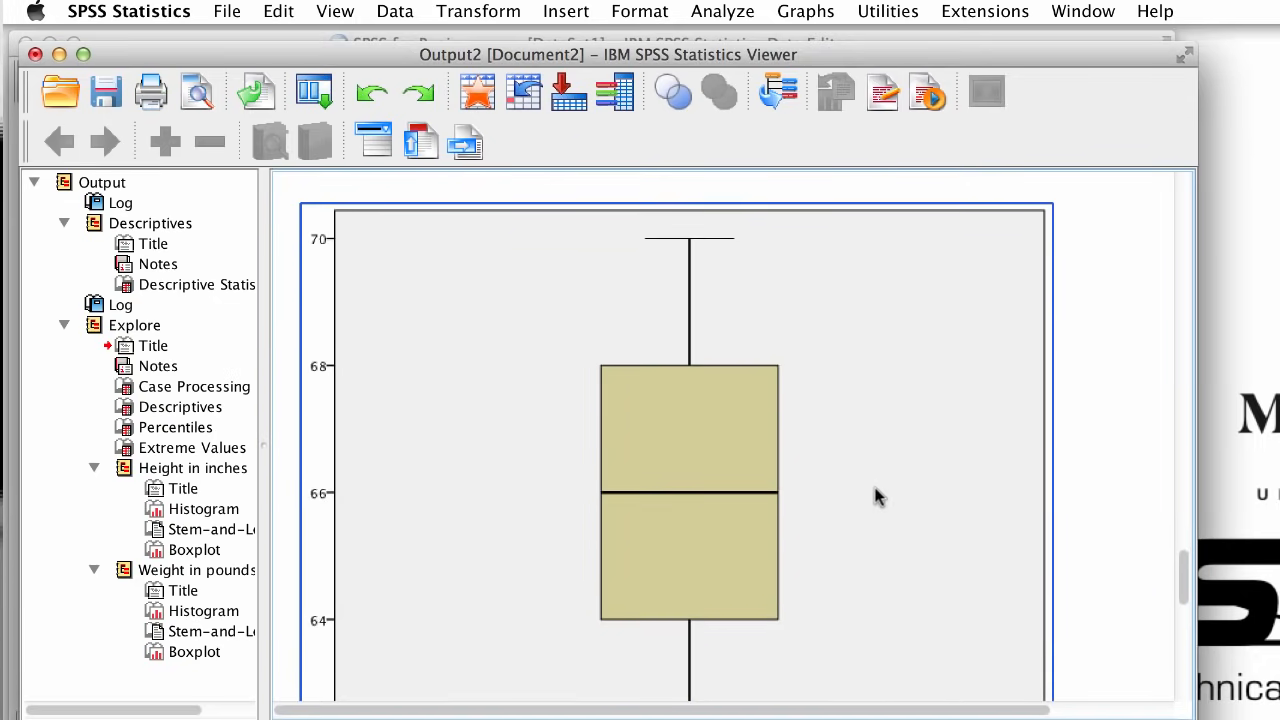
pyautogui.scroll(-6, 875, 497)
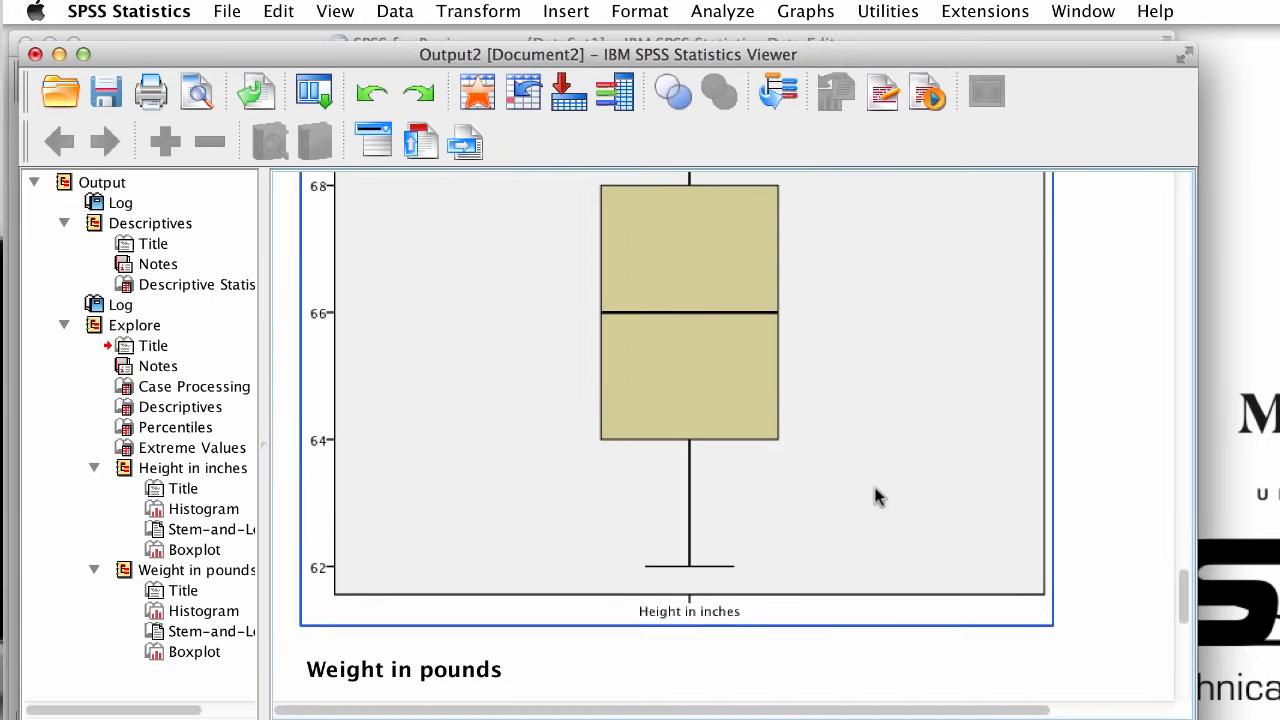
pyautogui.scroll(-9, 875, 497)
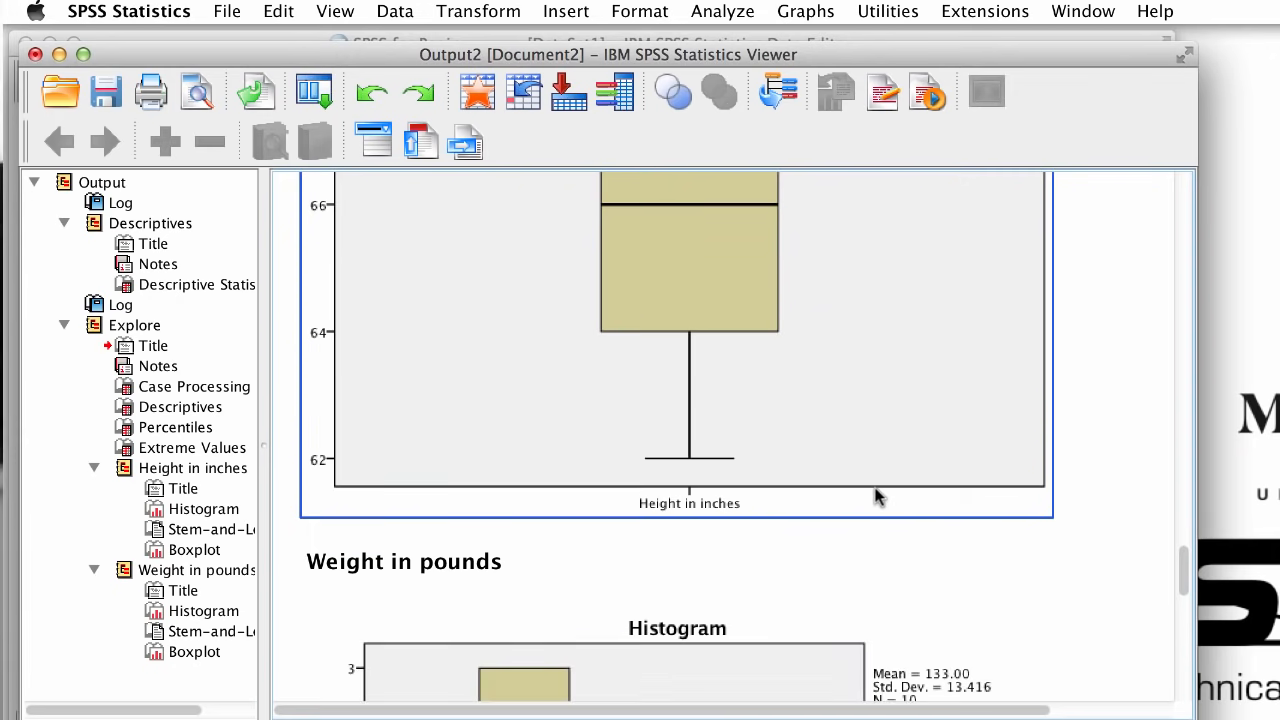
pyautogui.scroll(-13, 875, 497)
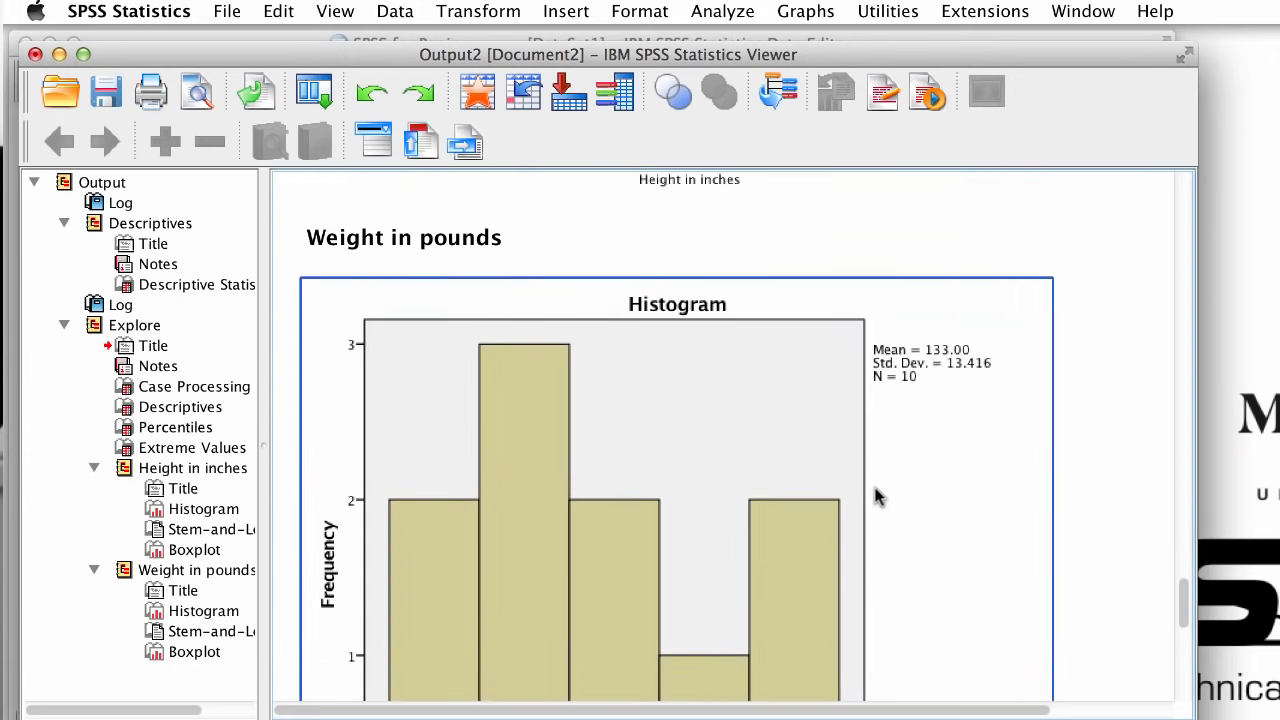
pyautogui.scroll(-13, 875, 497)
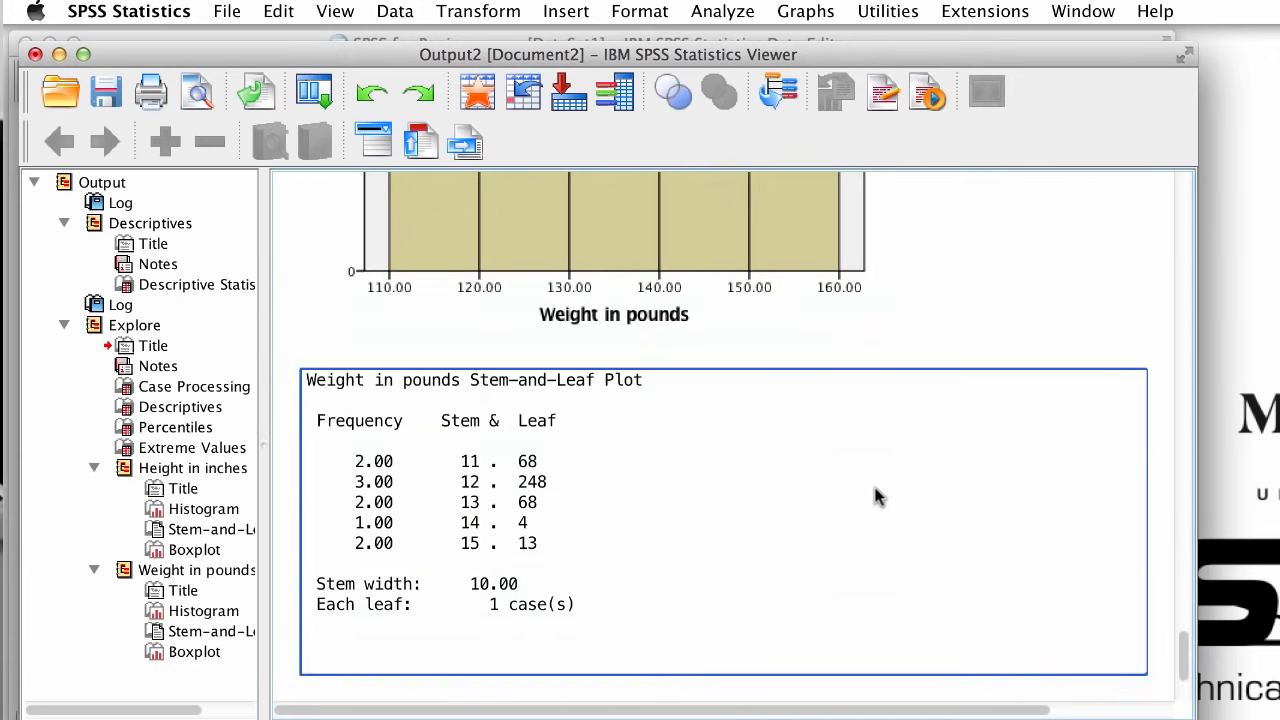
pyautogui.scroll(-9, 875, 497)
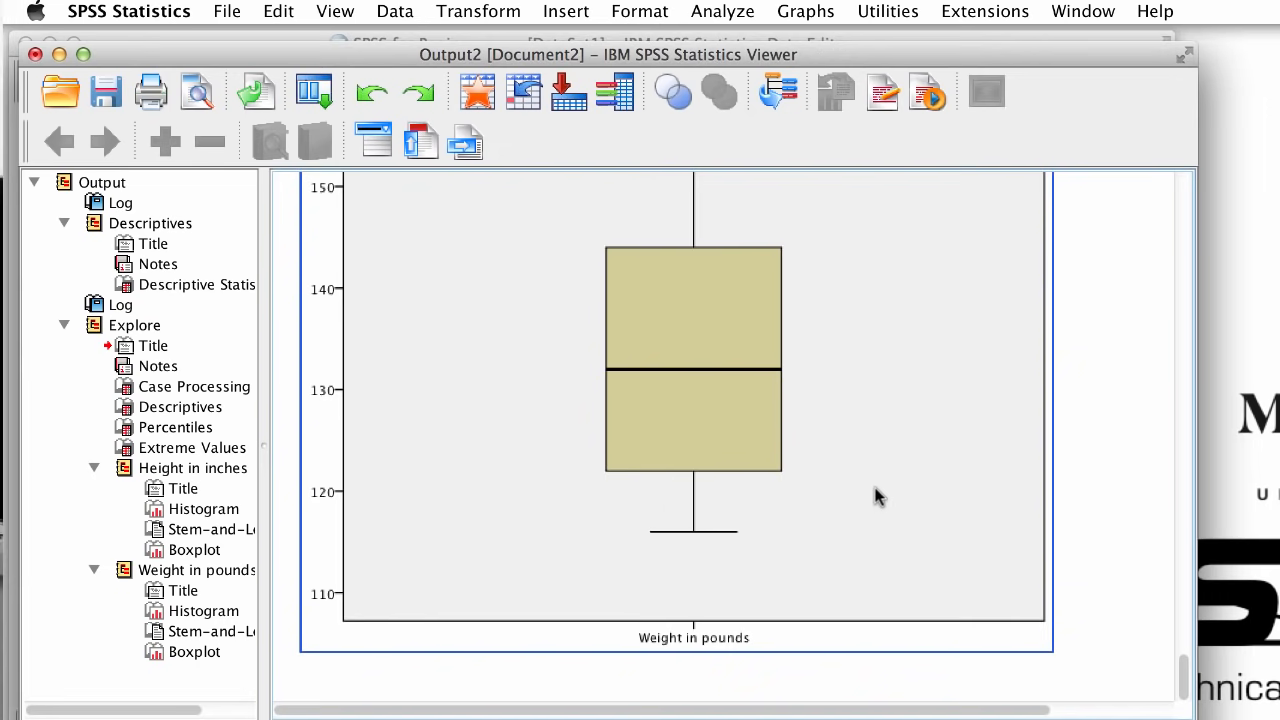
# - Rerun the Explore analysis of height and weight with Gender as the factor
pyautogui.click(734, 20)
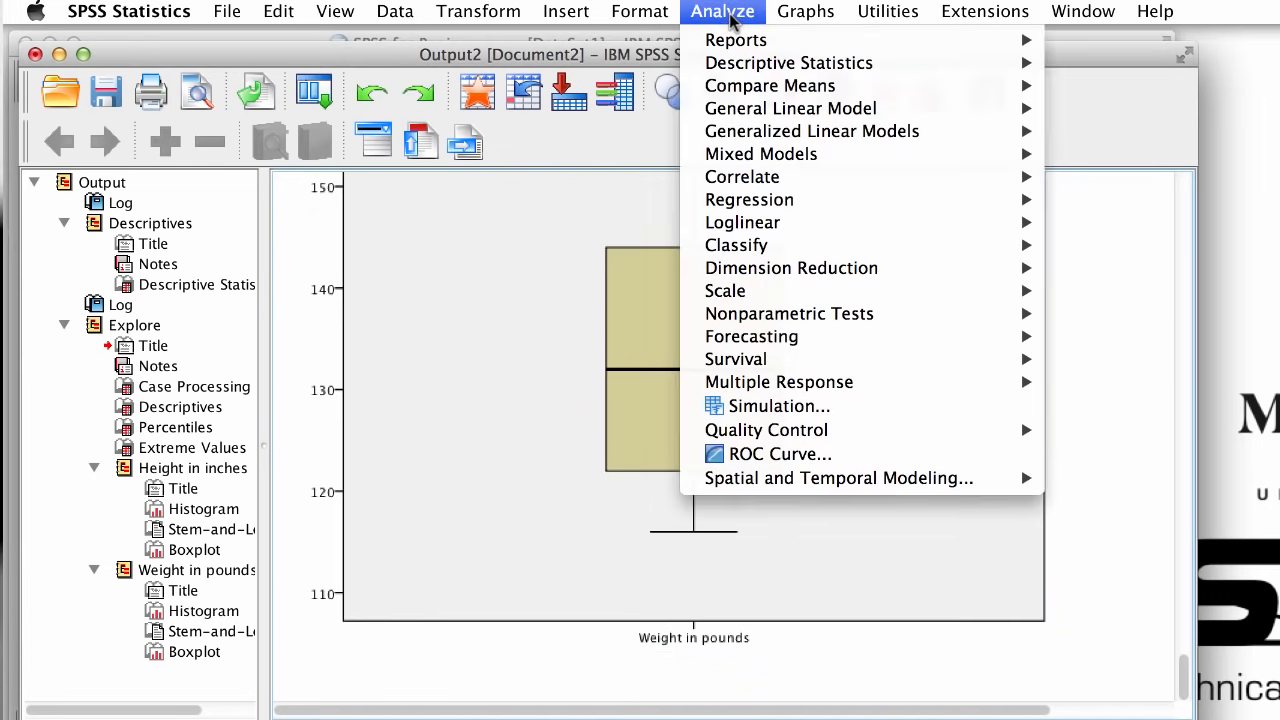
pyautogui.moveTo(767, 64)
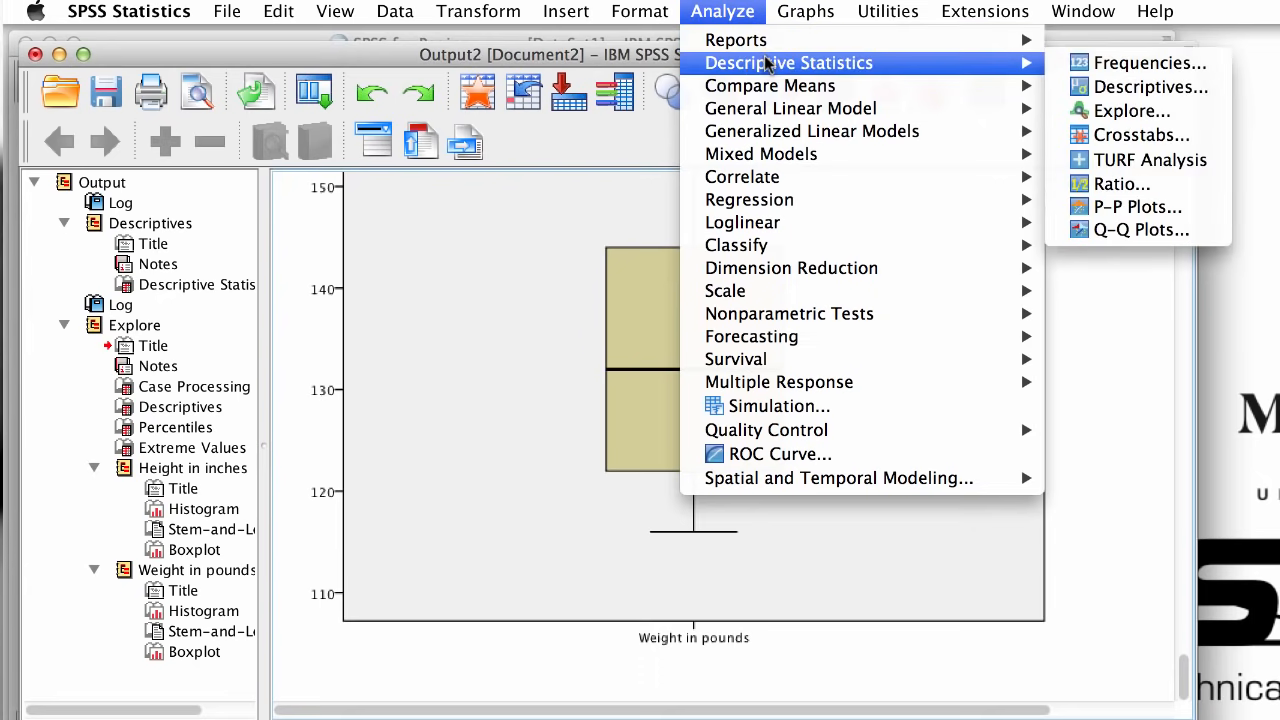
pyautogui.click(1147, 118)
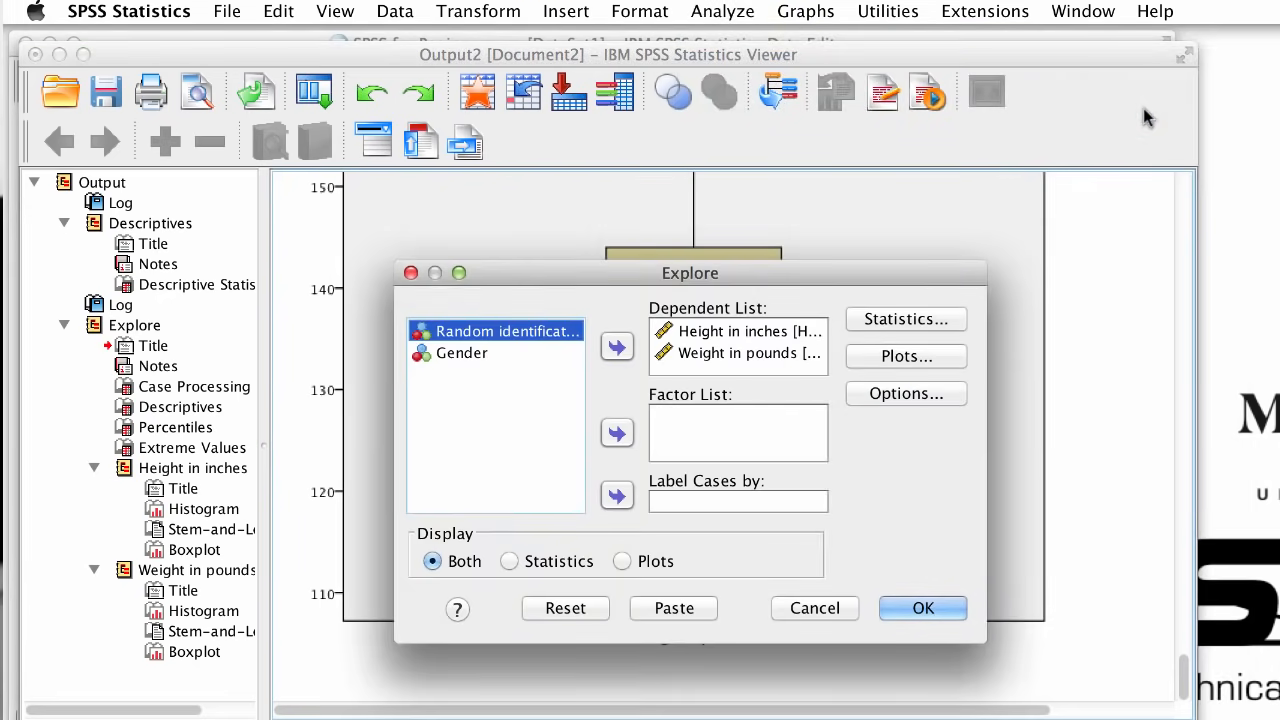
pyautogui.click(558, 370)
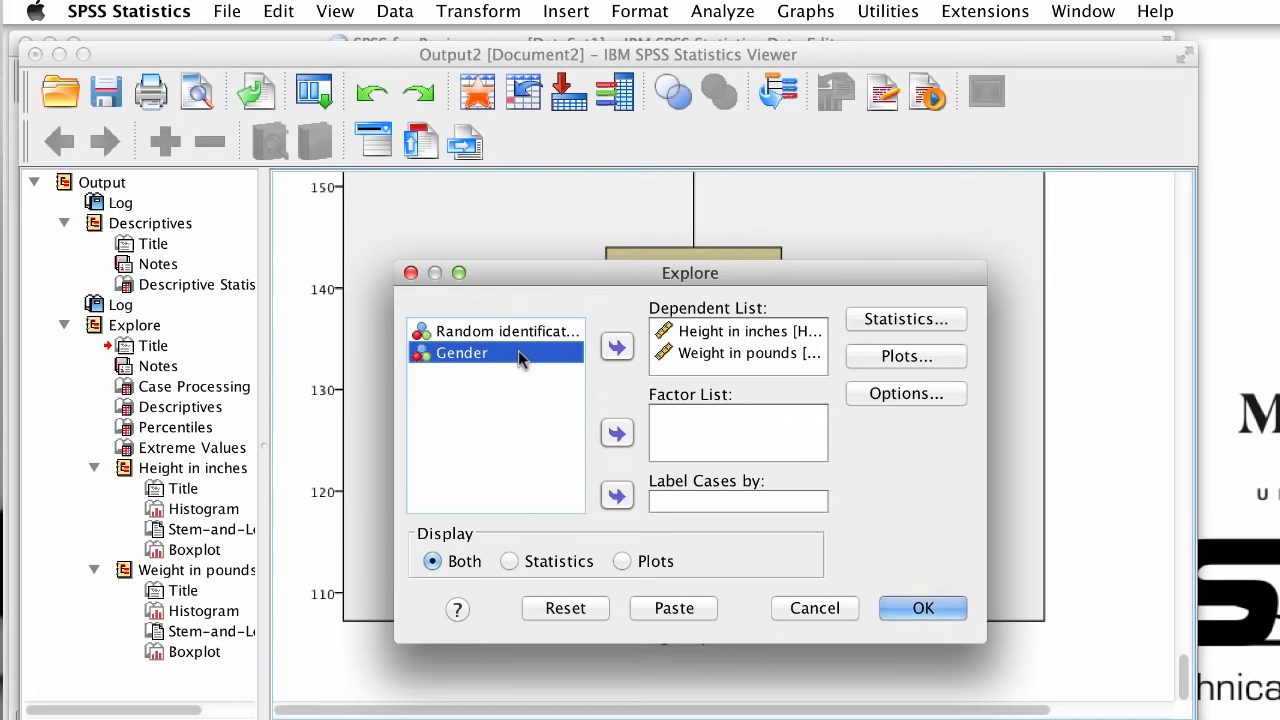
pyautogui.click(617, 432)
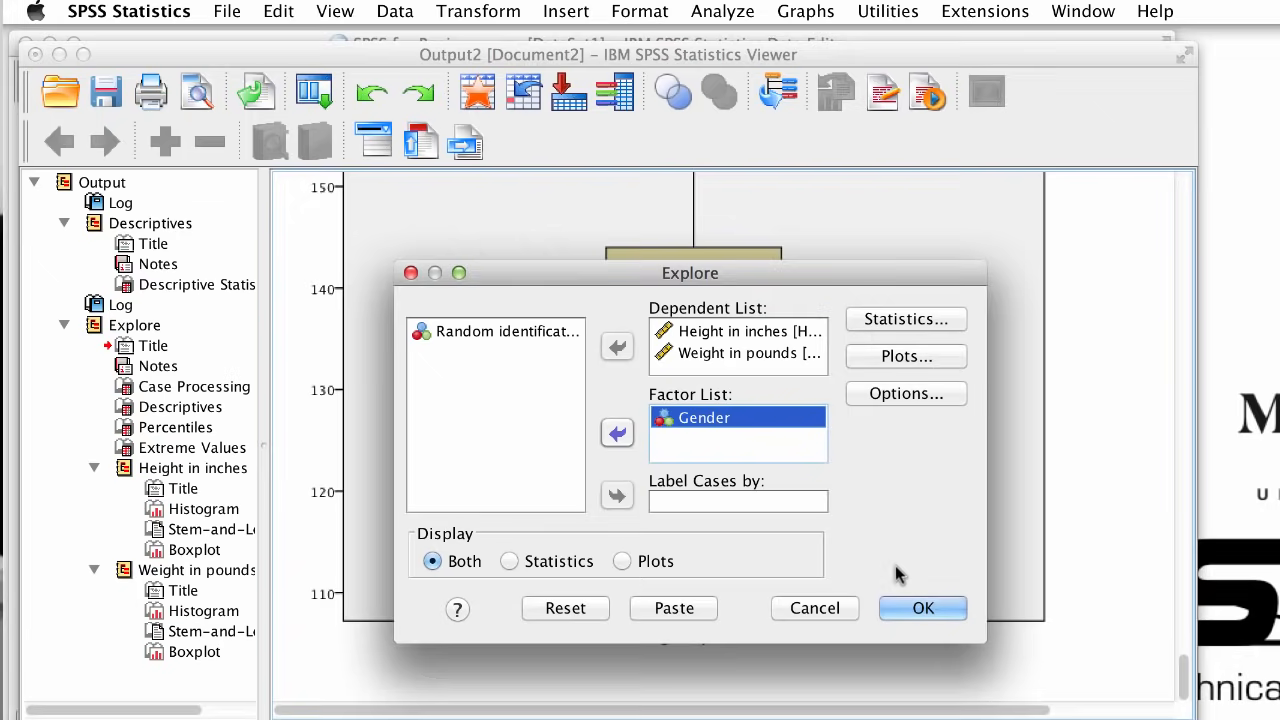
pyautogui.click(921, 608)
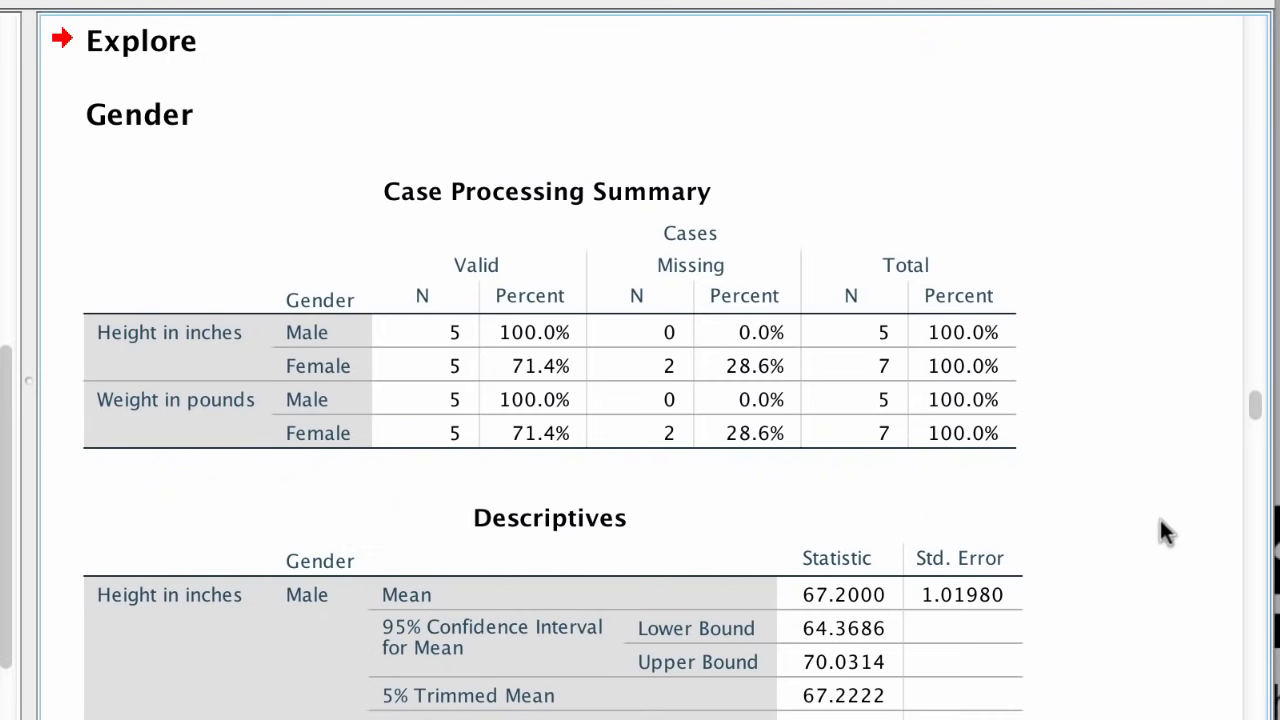
# - Examine the Explore results split by gender, including descriptives, percentiles, histograms and stem-and-leaf plots
pyautogui.scroll(-10, 1160, 521)
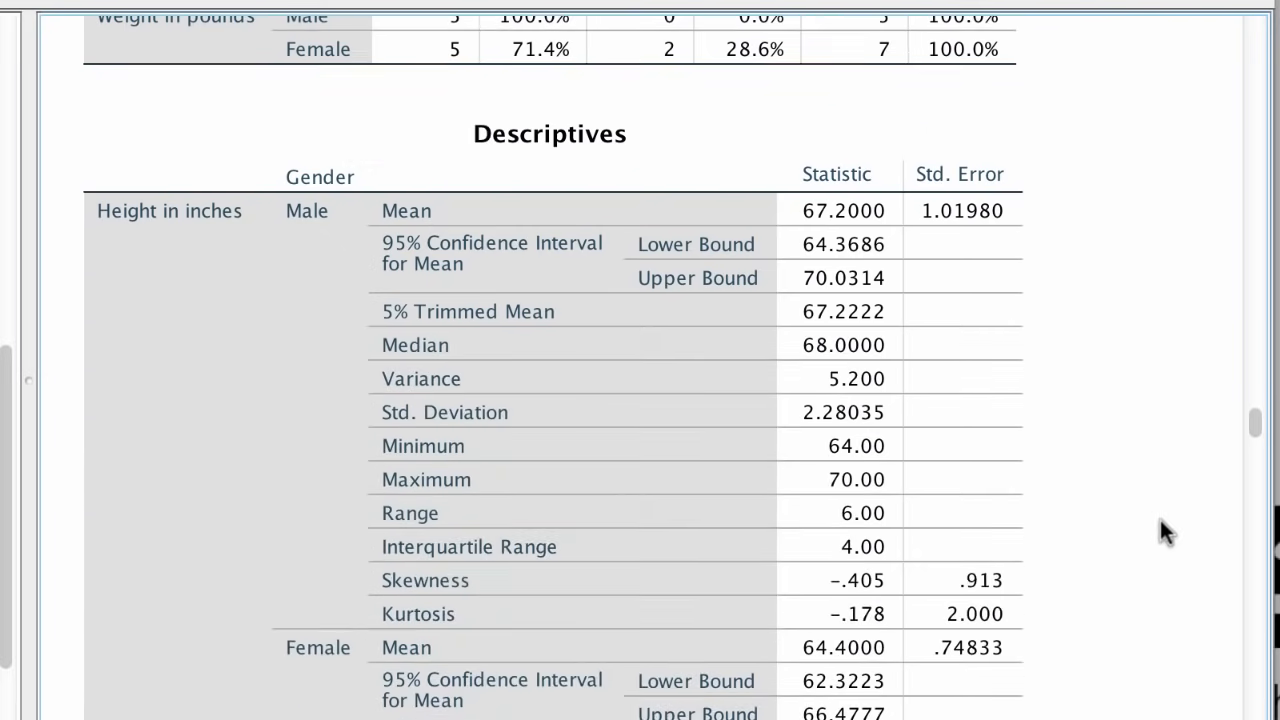
pyautogui.scroll(-4, 1160, 519)
pyautogui.scroll(-10, 1160, 519)
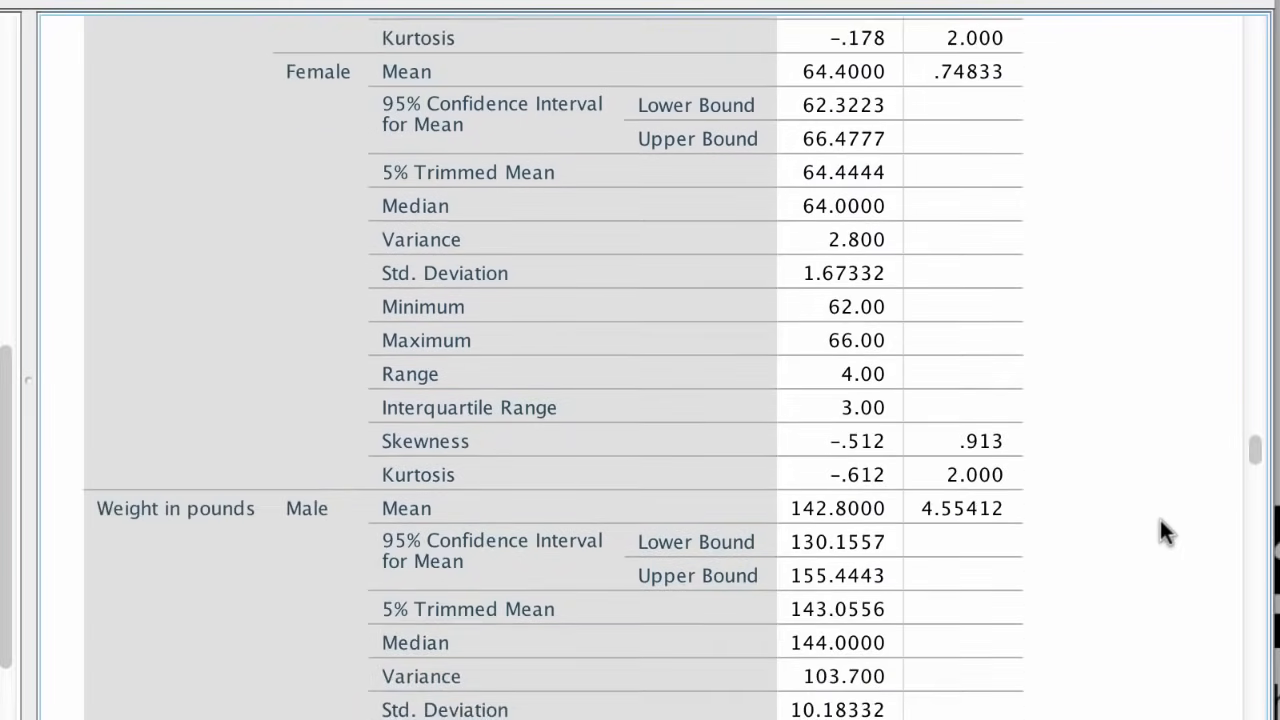
pyautogui.scroll(-11, 1160, 519)
pyautogui.scroll(-17, 1160, 519)
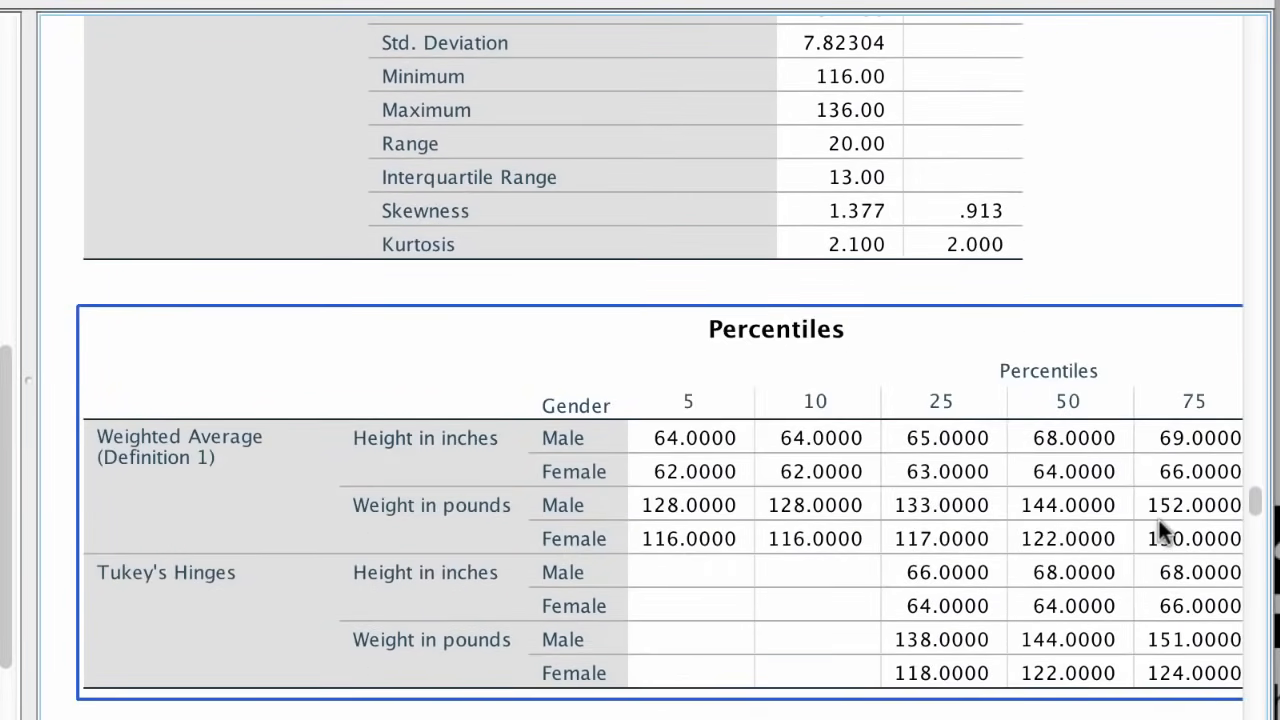
pyautogui.scroll(-20, 1160, 522)
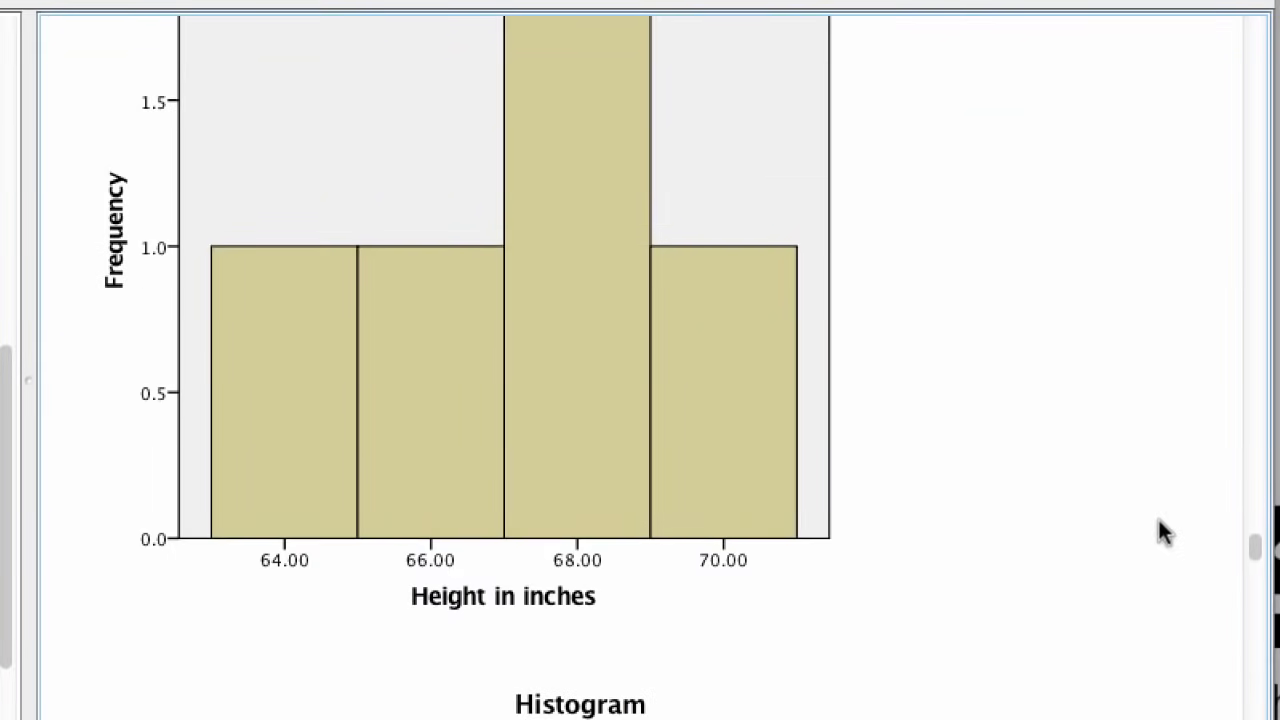
pyautogui.scroll(-20, 1160, 519)
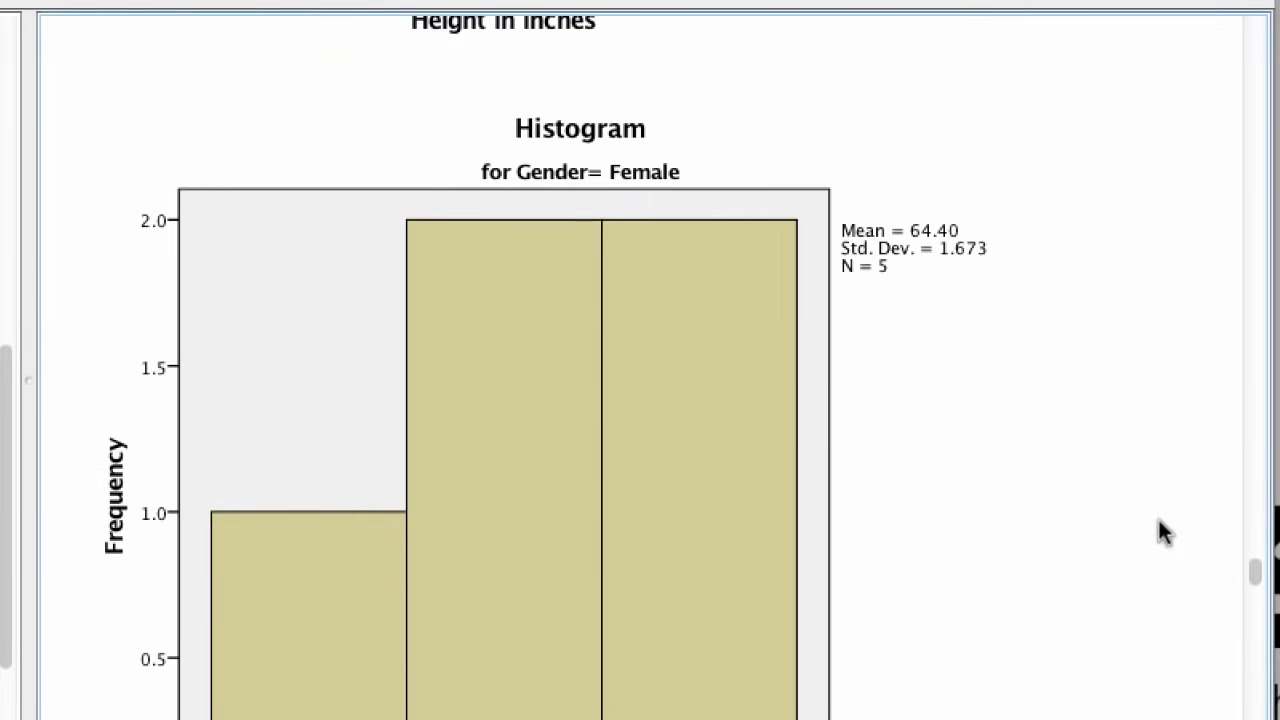
pyautogui.scroll(-11, 1160, 530)
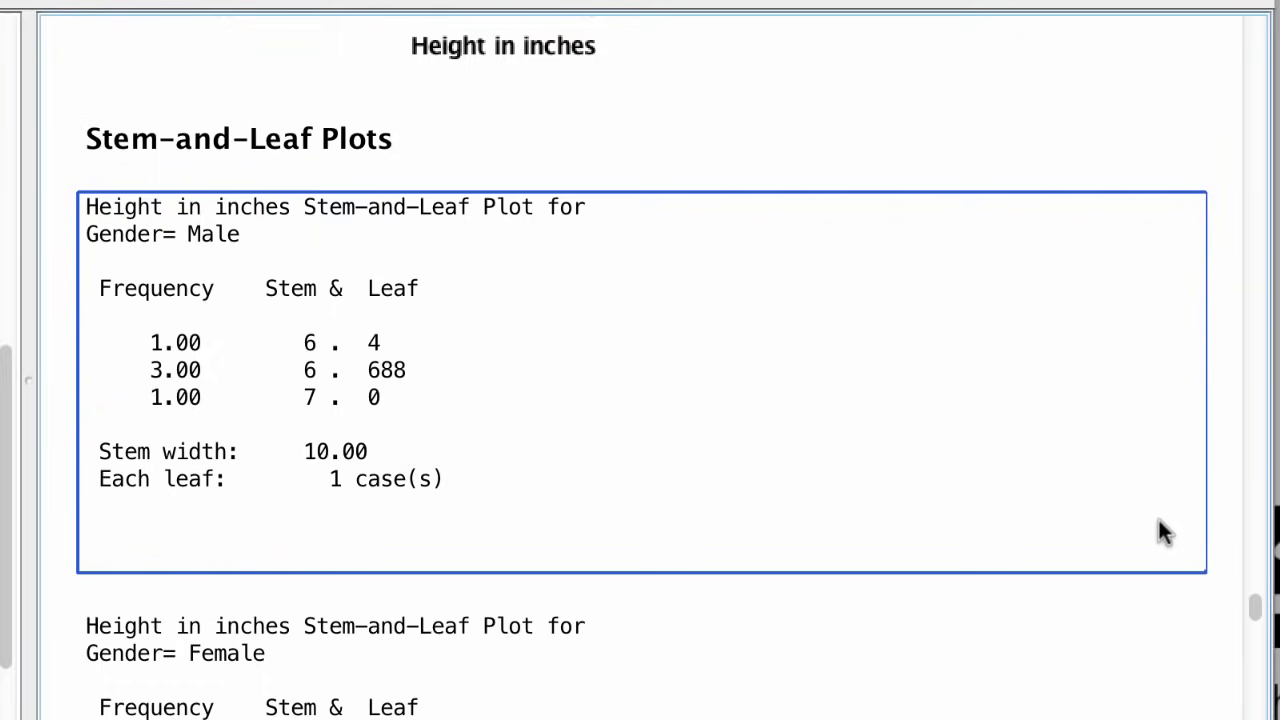
pyautogui.scroll(-7, 1160, 530)
pyautogui.scroll(-19, 1160, 522)
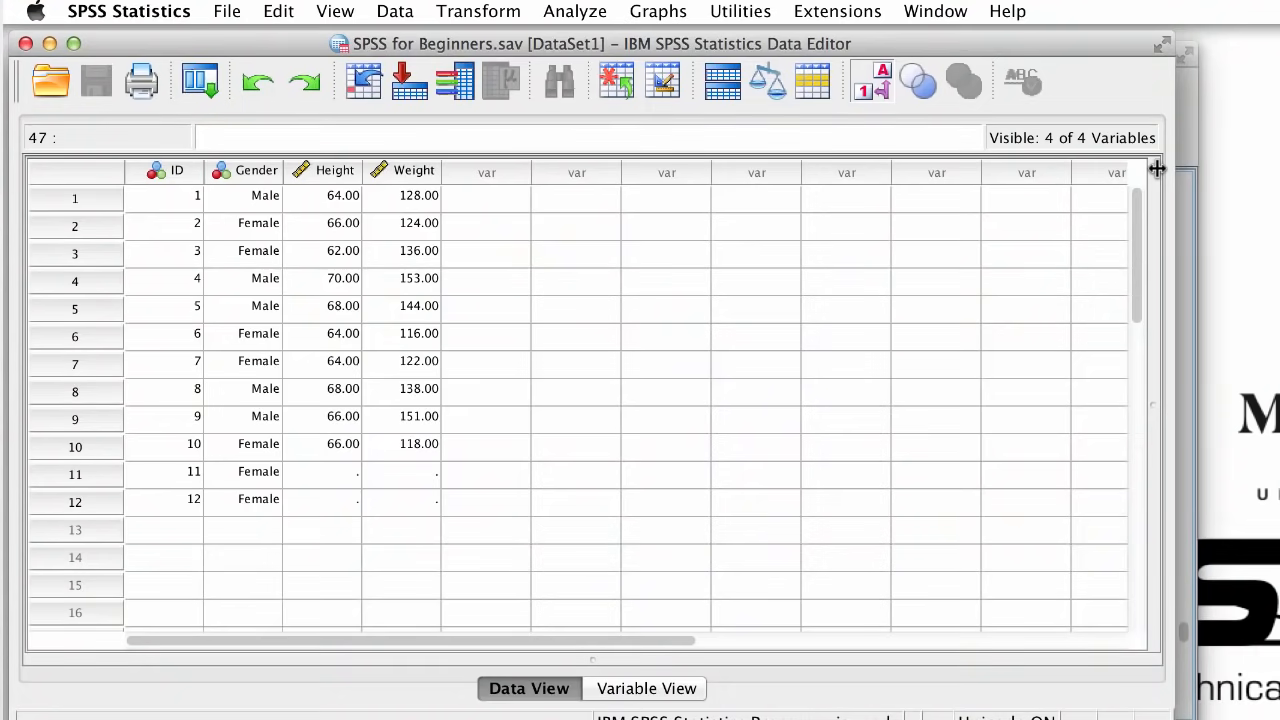
# - Run Descriptives on height and weight only, removing Gender from the variables and saving standardized values as variables
pyautogui.click(598, 14)
pyautogui.moveTo(641, 64)
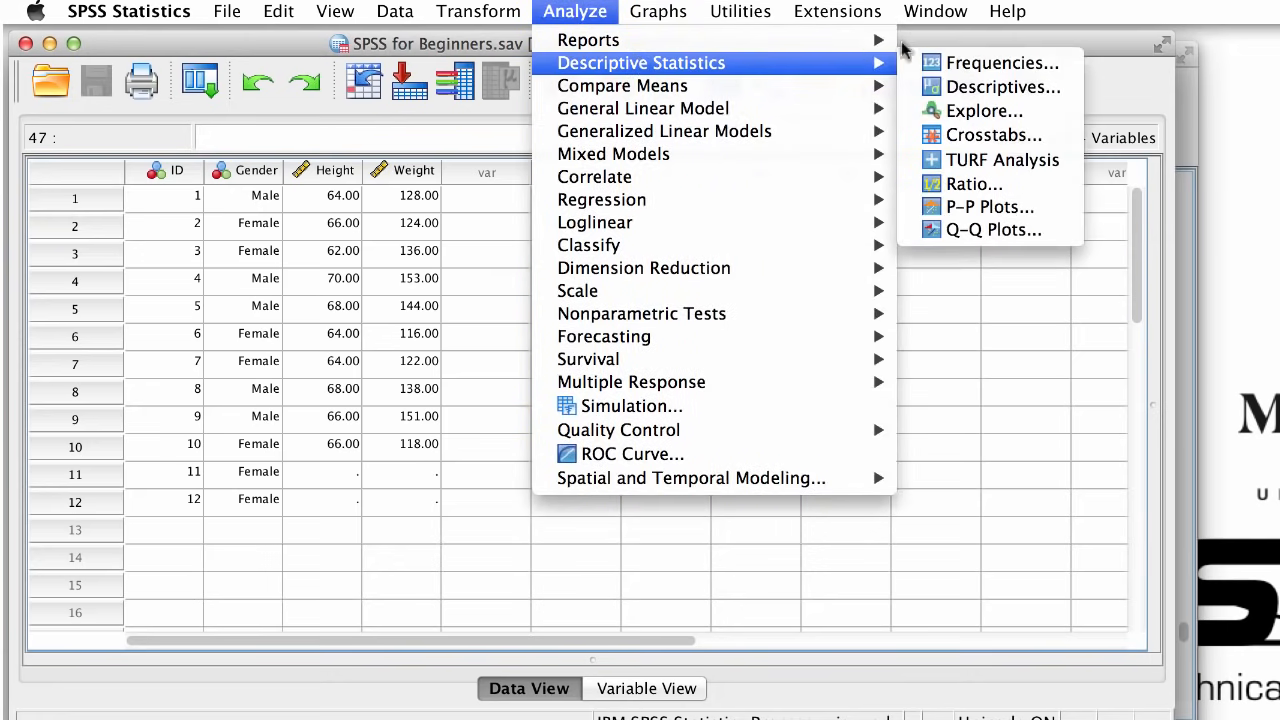
pyautogui.click(1012, 88)
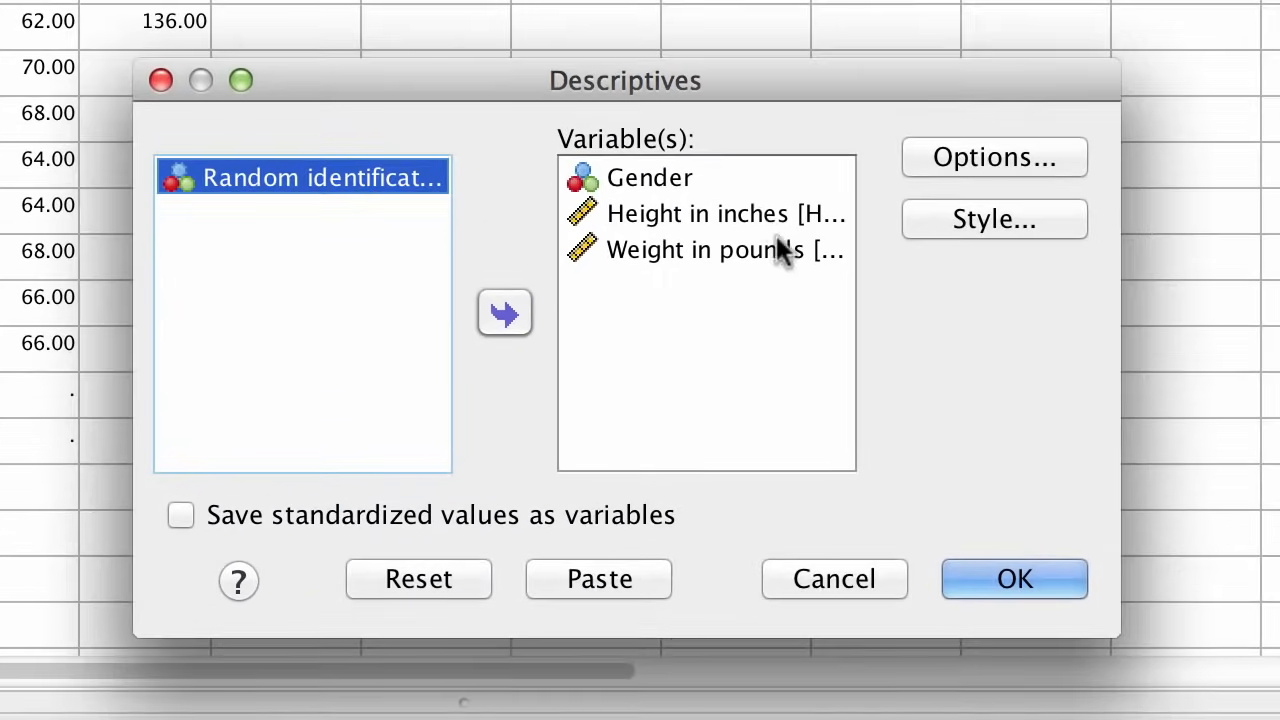
pyautogui.click(739, 172)
pyautogui.click(511, 316)
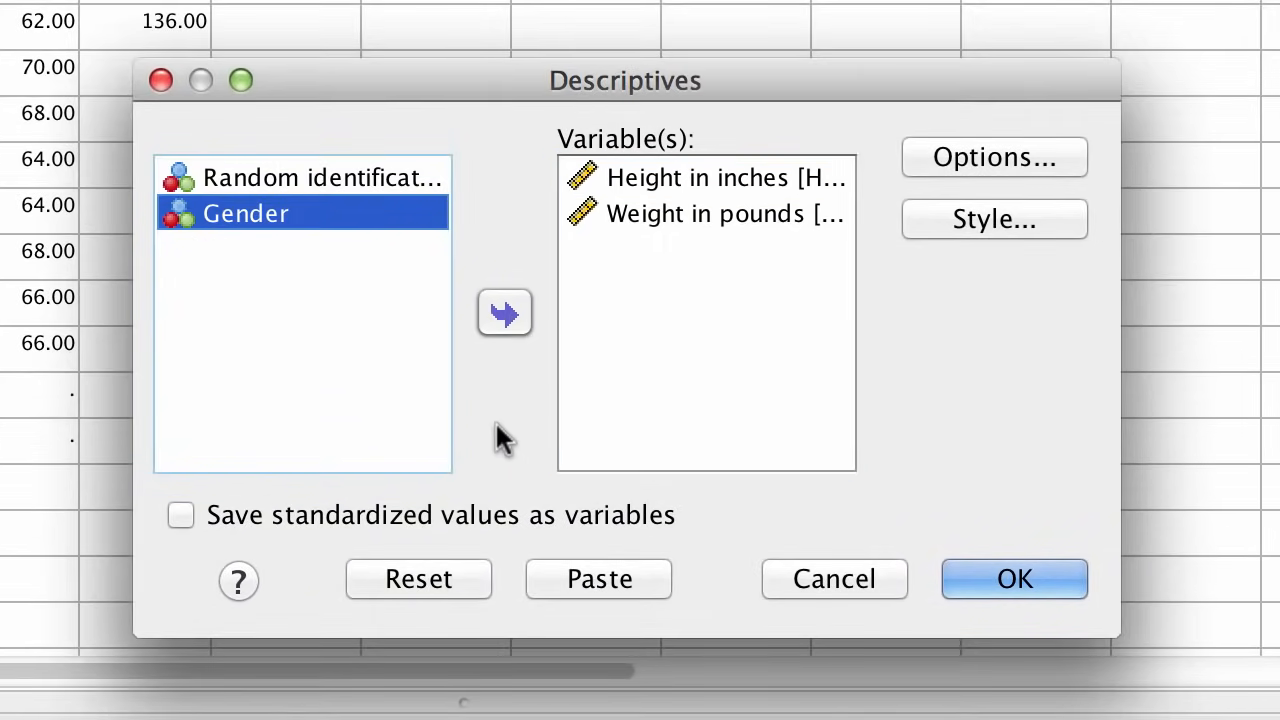
pyautogui.click(345, 520)
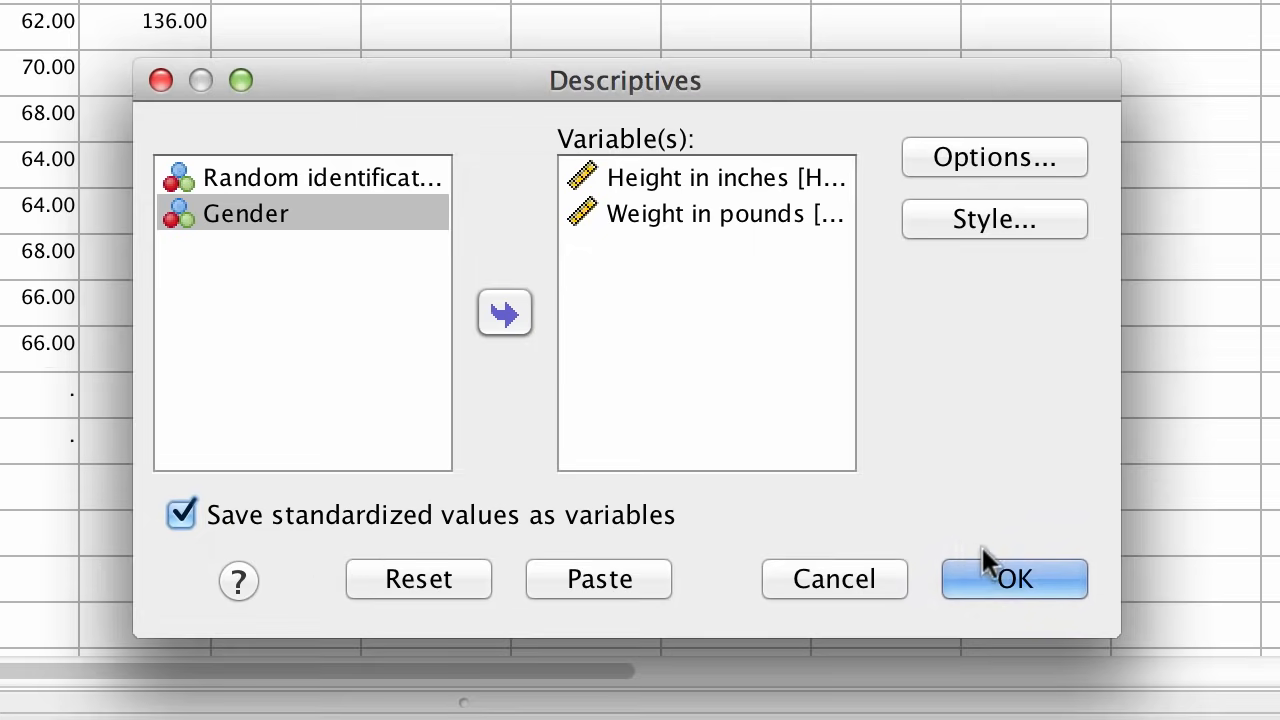
pyautogui.click(992, 578)
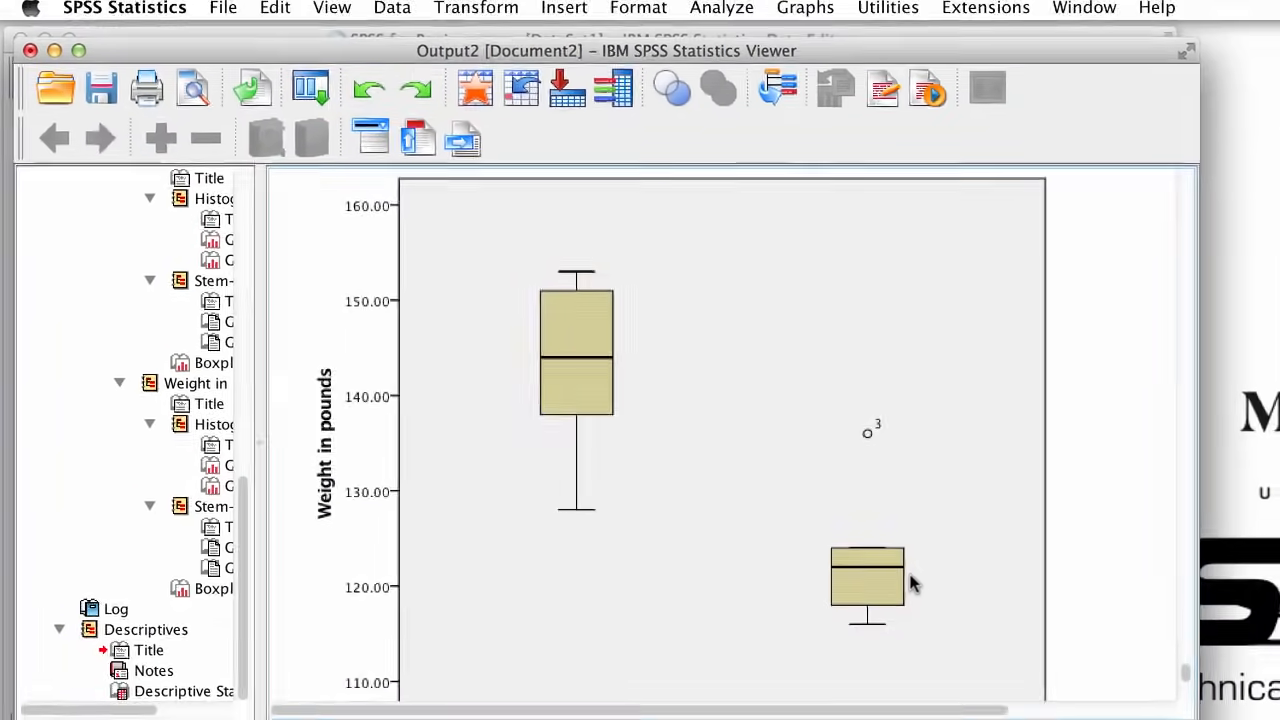
# - Review the new Descriptives output, then minimize the viewer and inspect the ZHeight and ZWeight columns in the data editor
pyautogui.scroll(-2, 843, 541)
pyautogui.scroll(-6, 843, 549)
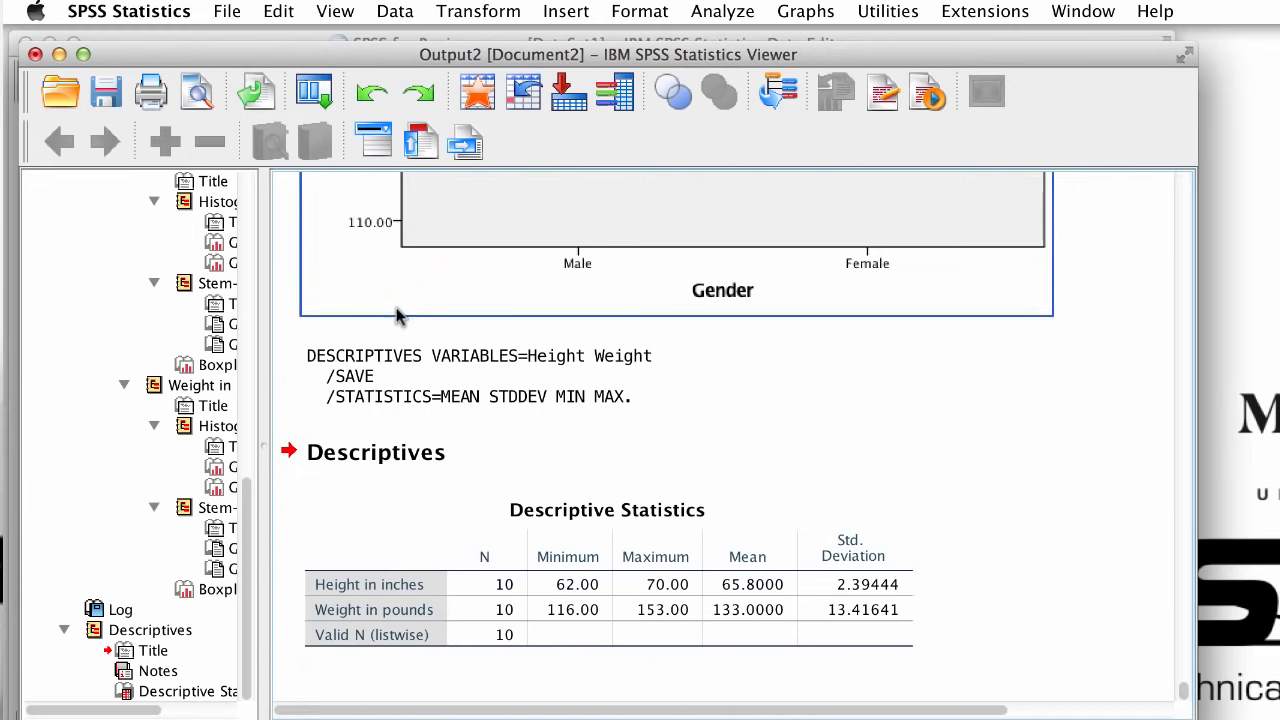
pyautogui.click(59, 54)
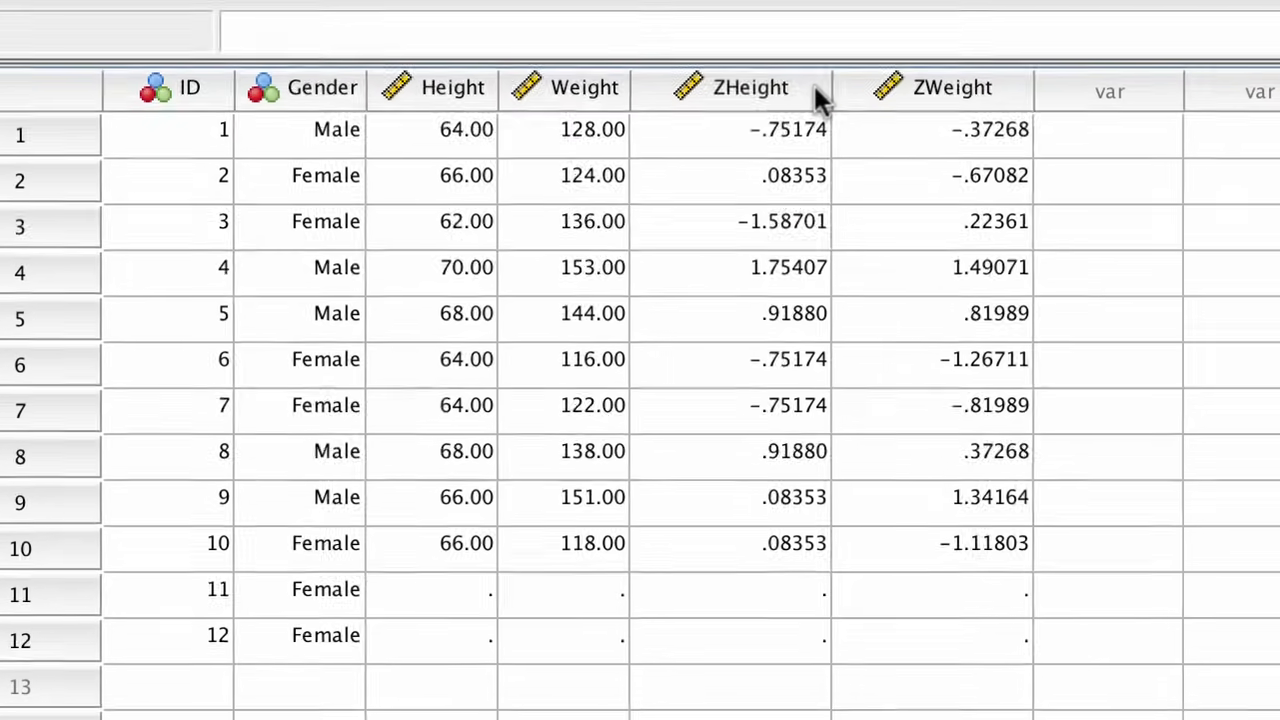
pyautogui.click(704, 118)
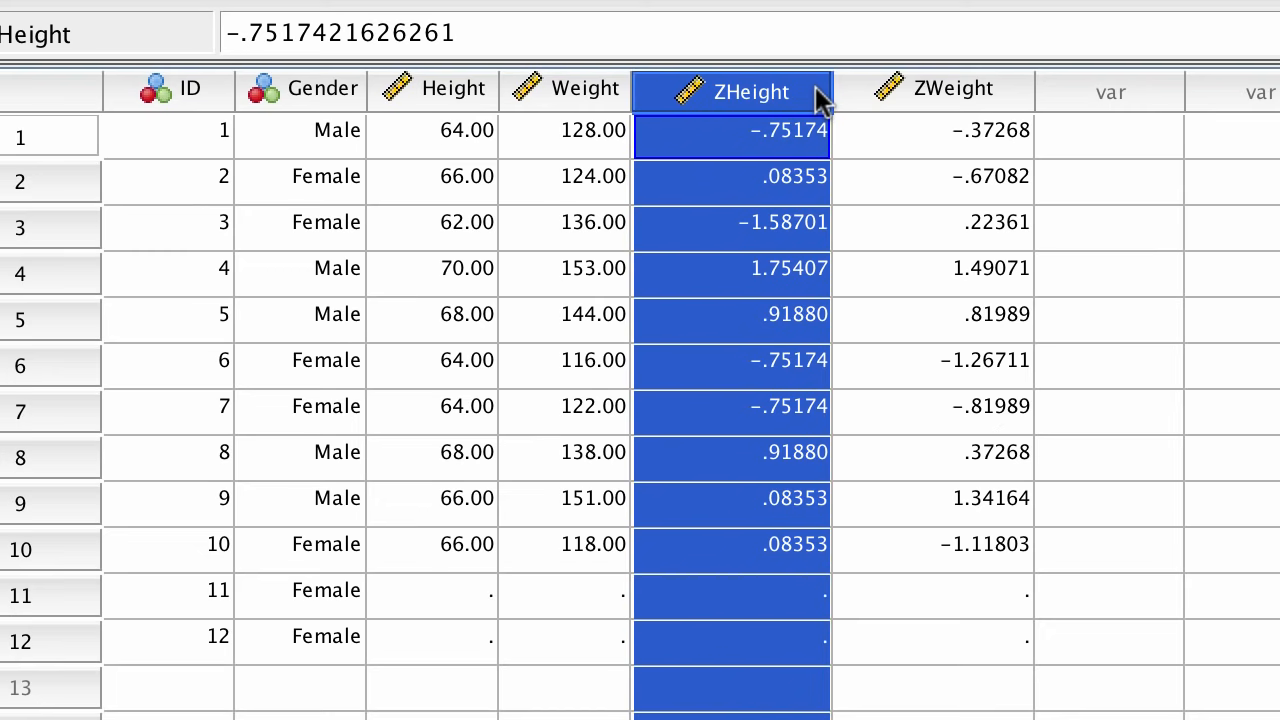
pyautogui.click(1012, 100)
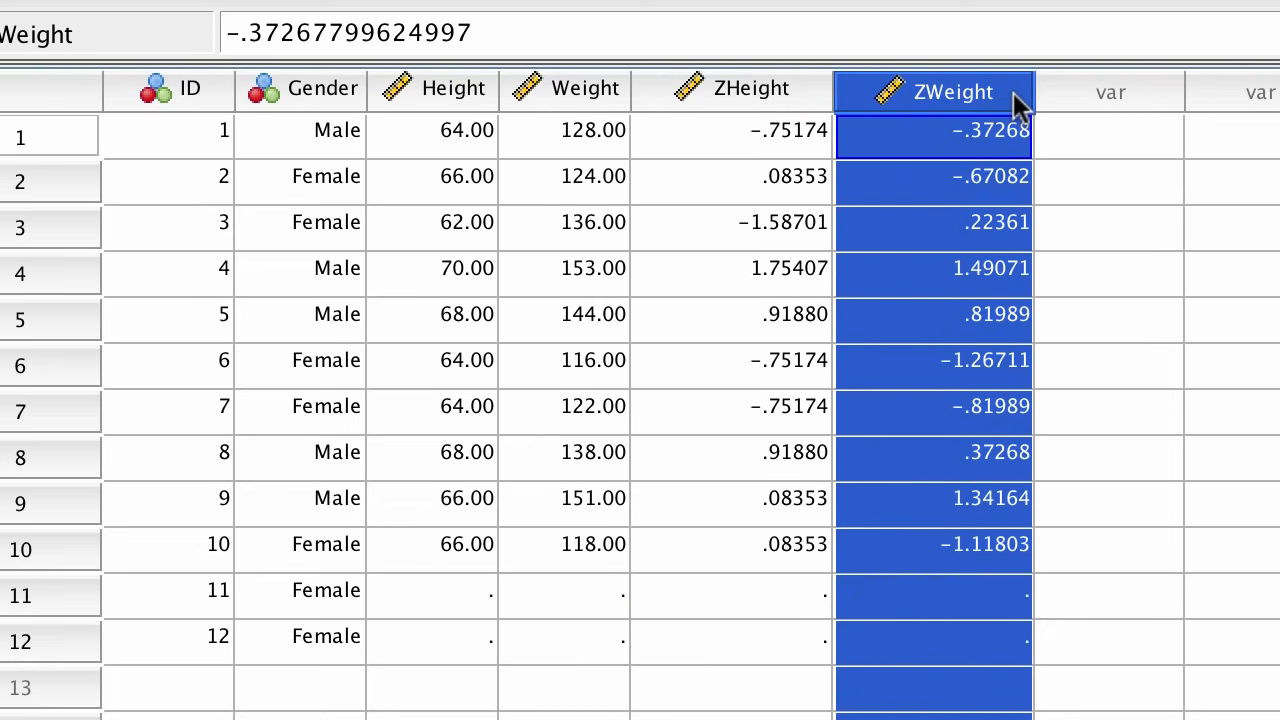